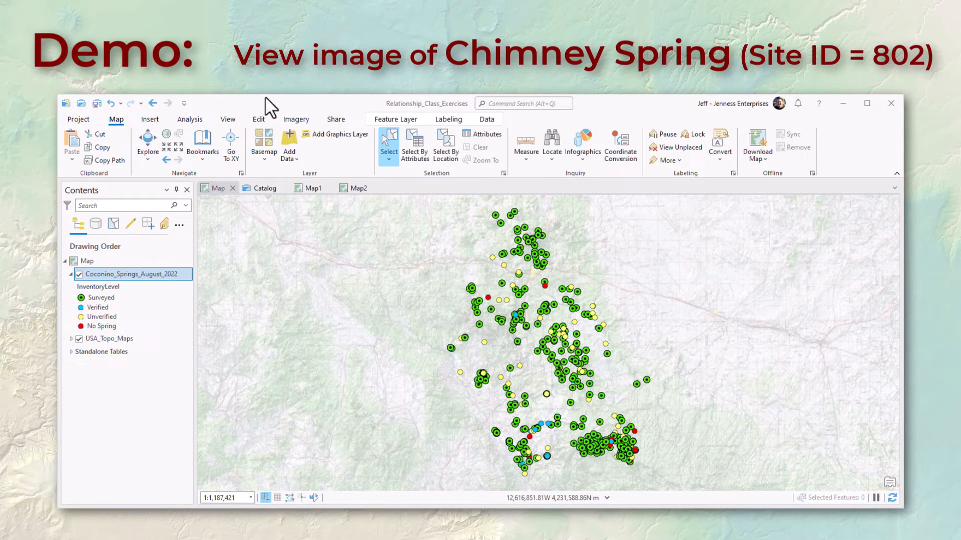
Select the Coconino_Springs_August_2022 feature where SiteID is equal to 802 with Select By Attributes, checking the clause as SQL.
left_click(409, 155)
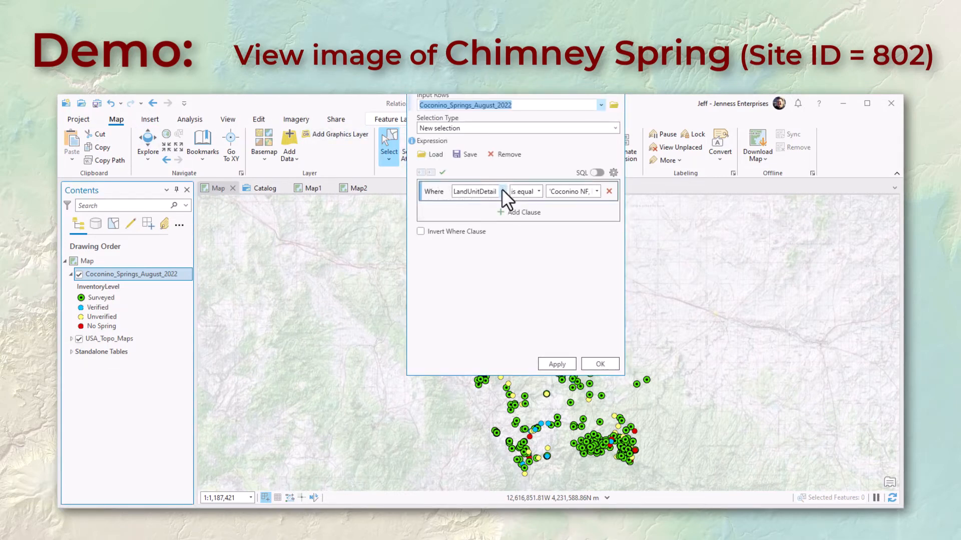
left_click(502, 190)
left_click_drag(531, 249, 525, 202)
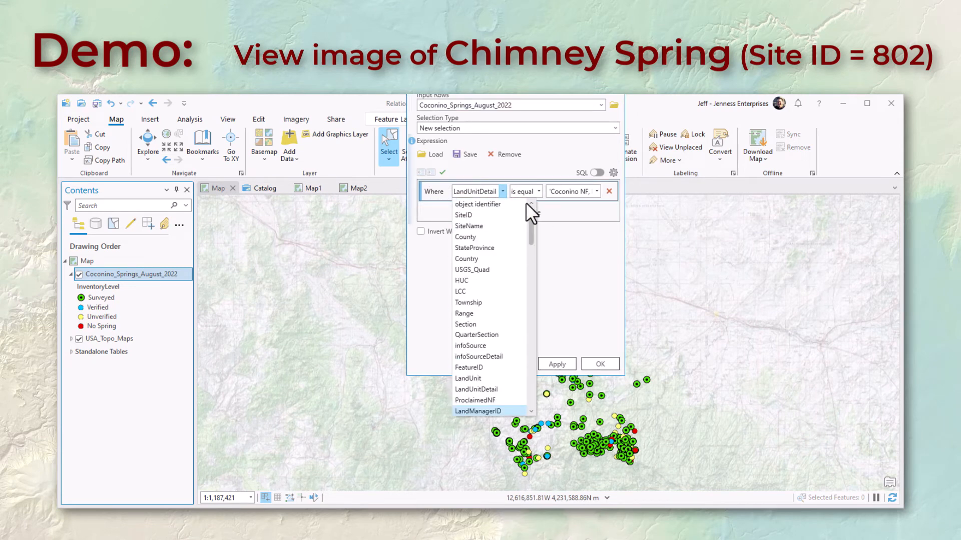
left_click(473, 217)
left_click(577, 195)
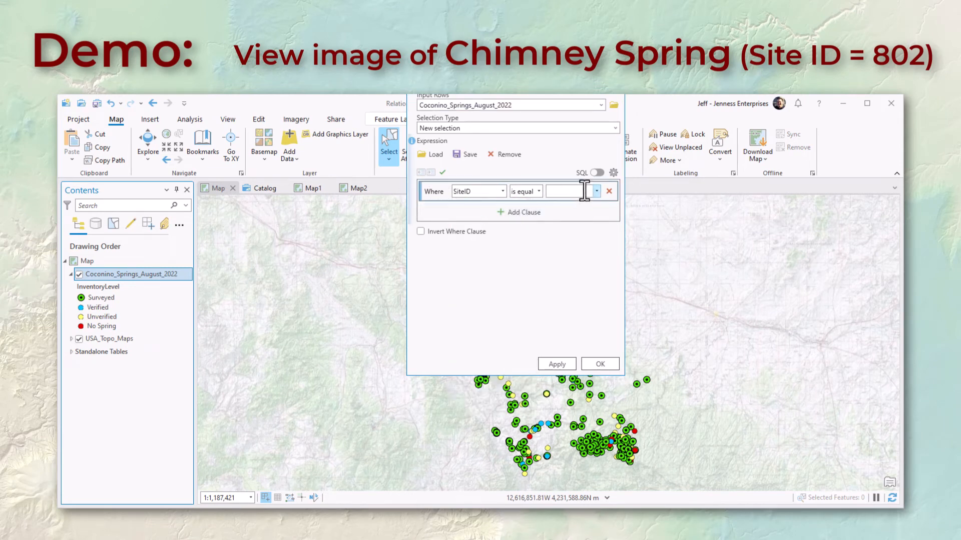
type("802")
left_click(597, 172)
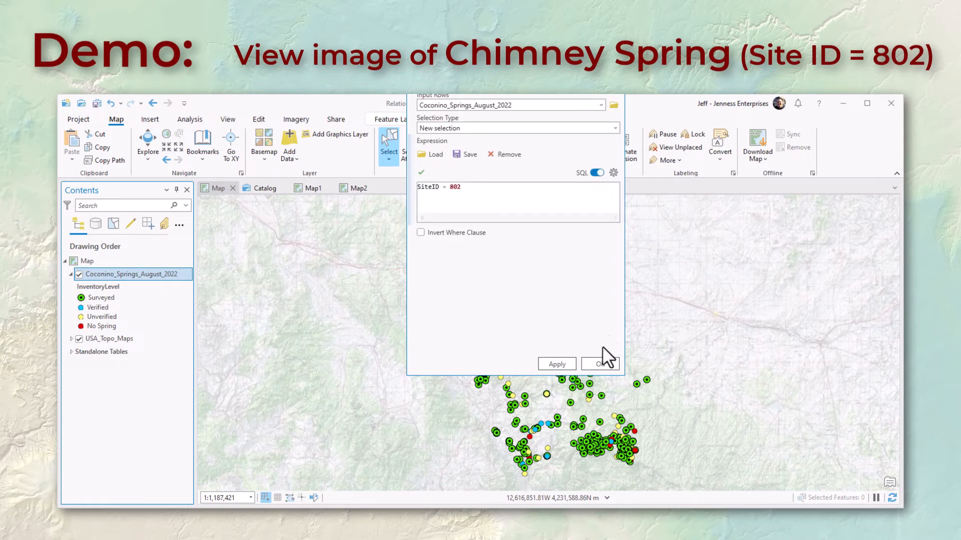
left_click(601, 363)
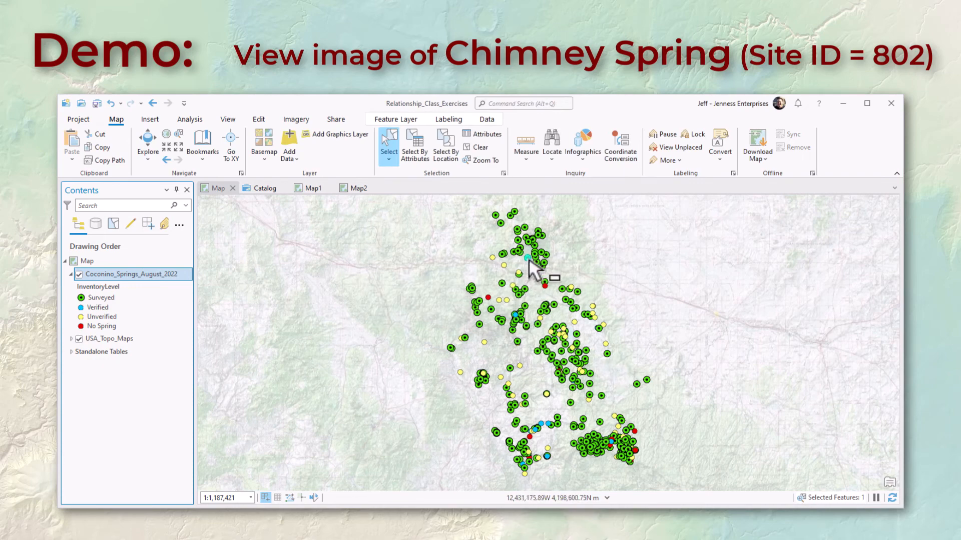
Zoom in to the selected Chimney Spring point, open its pop-up with the Explore tool and review its attributes.
scroll(529, 262, "up", 8)
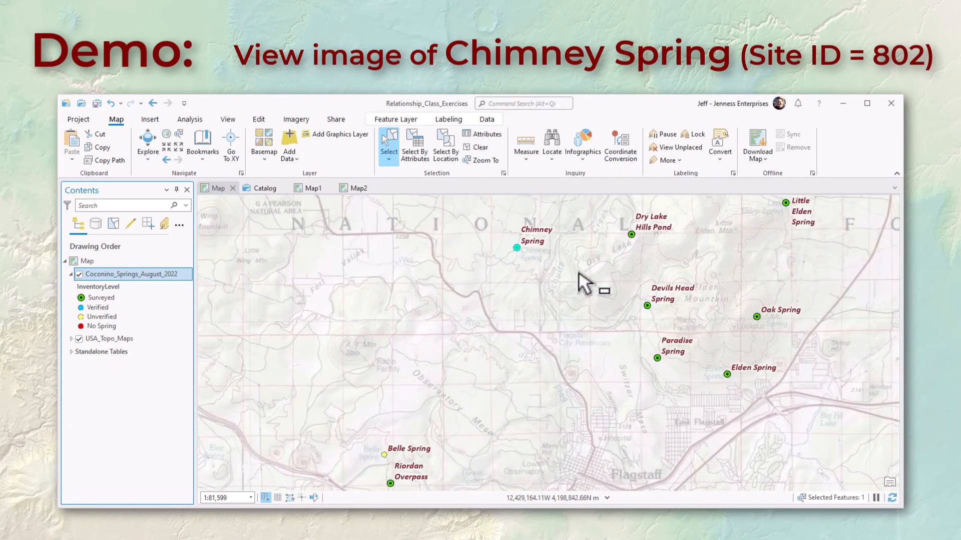
left_click_drag(578, 273, 571, 337)
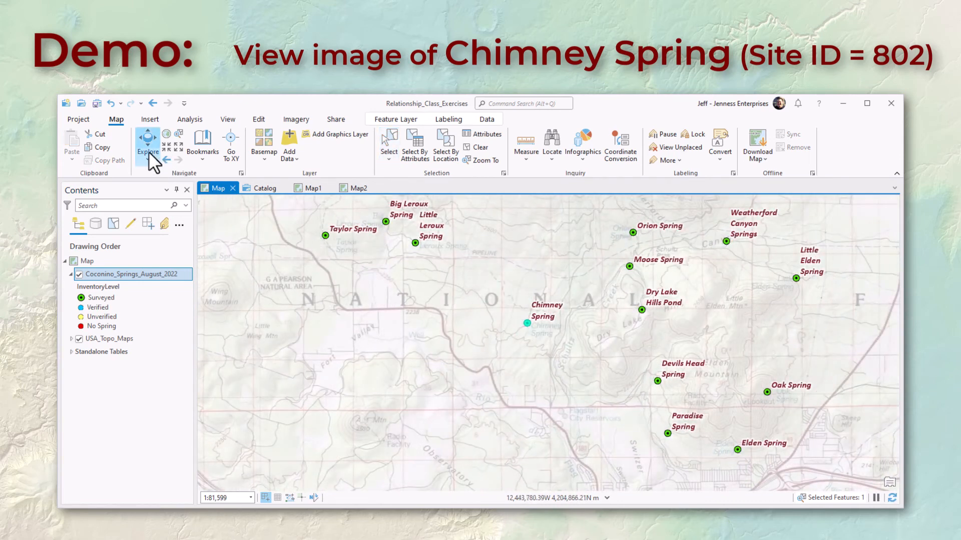
left_click(527, 325)
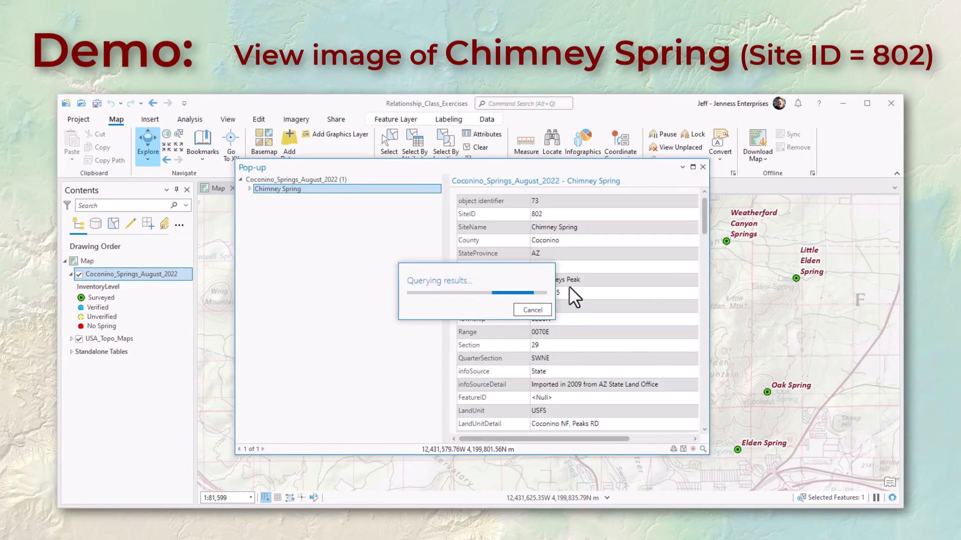
mouse_move(704, 224)
left_mouse_down()
mouse_move(713, 320)
mouse_move(700, 218)
left_mouse_up()
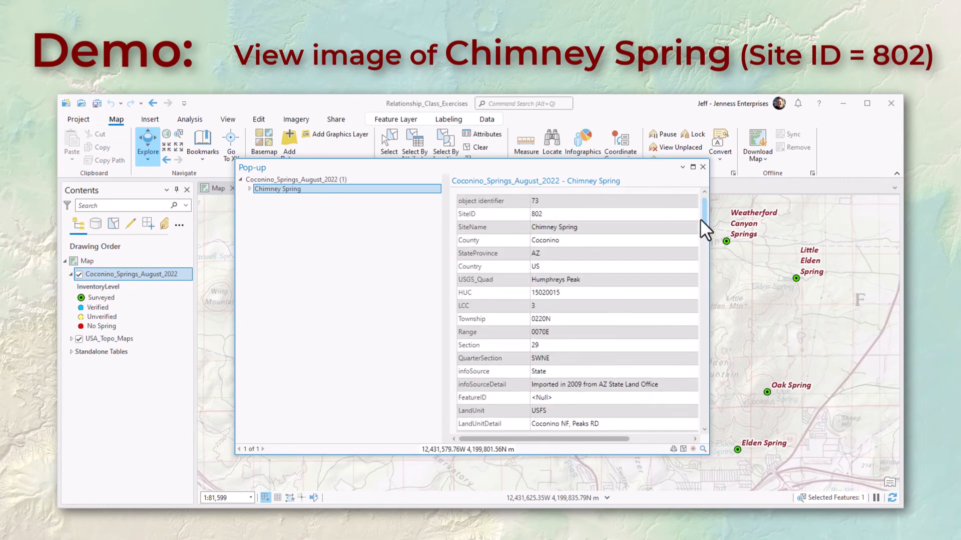
Expand Chimney Spring's related tables, then tbl_Surveys, and review the first survey record with its own related tables.
left_click(249, 189)
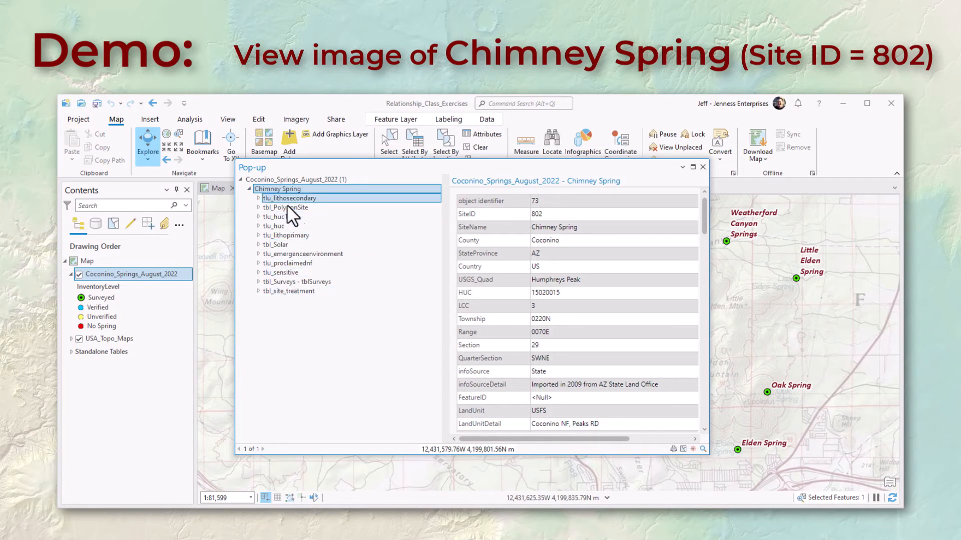
left_click(257, 281)
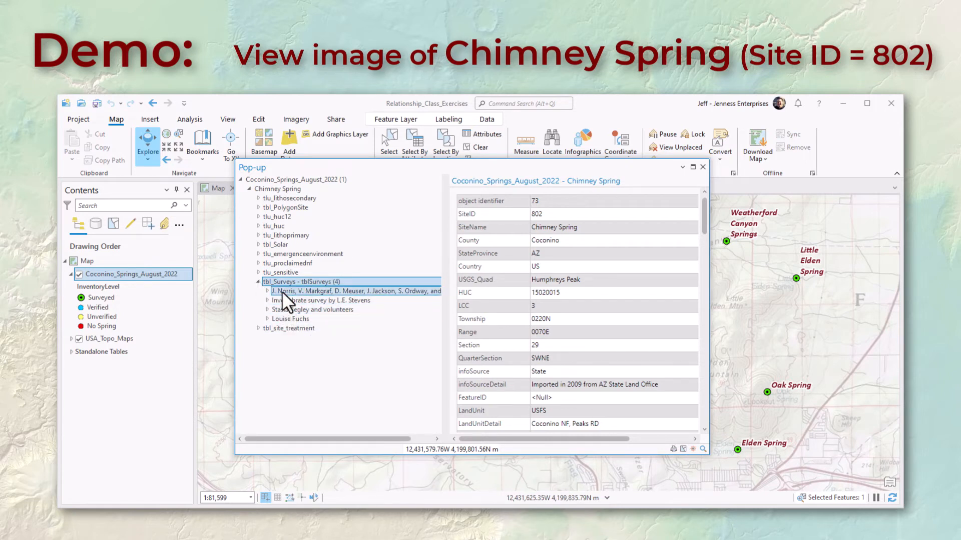
left_click(281, 291)
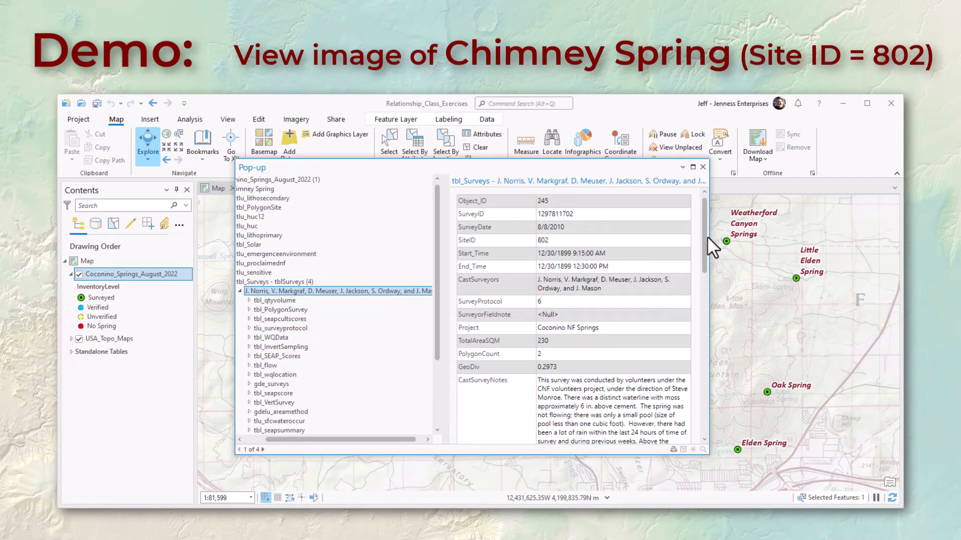
left_click_drag(707, 248, 712, 223)
left_click_drag(437, 318, 438, 371)
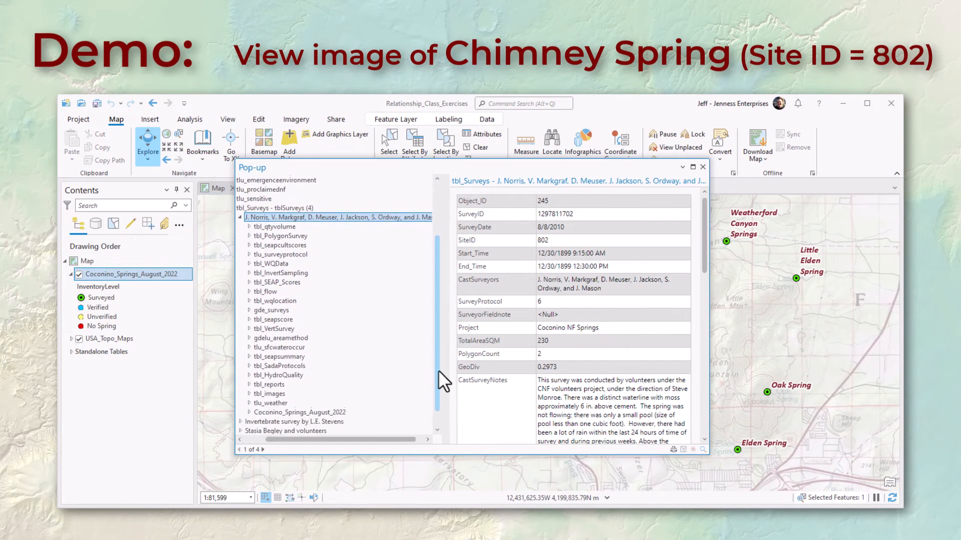
Expand tbl_images under the first survey and look through image records 832, 1802 and 3022.
left_click(248, 391)
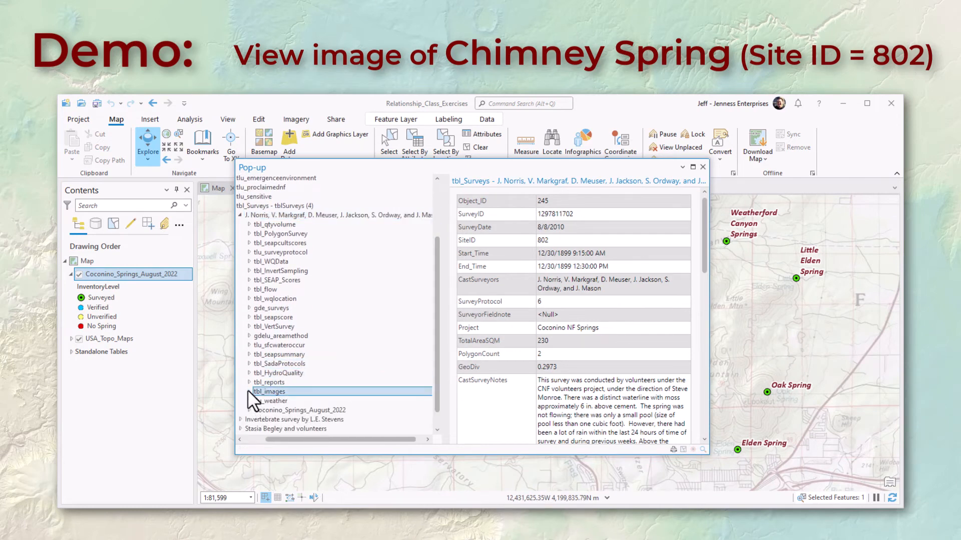
double_click(269, 391)
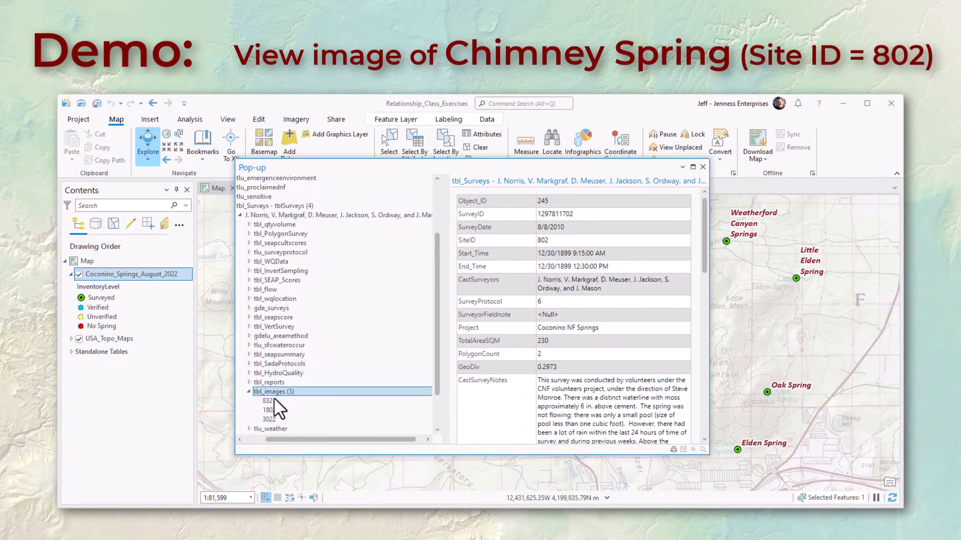
left_click(269, 400)
left_click(271, 408)
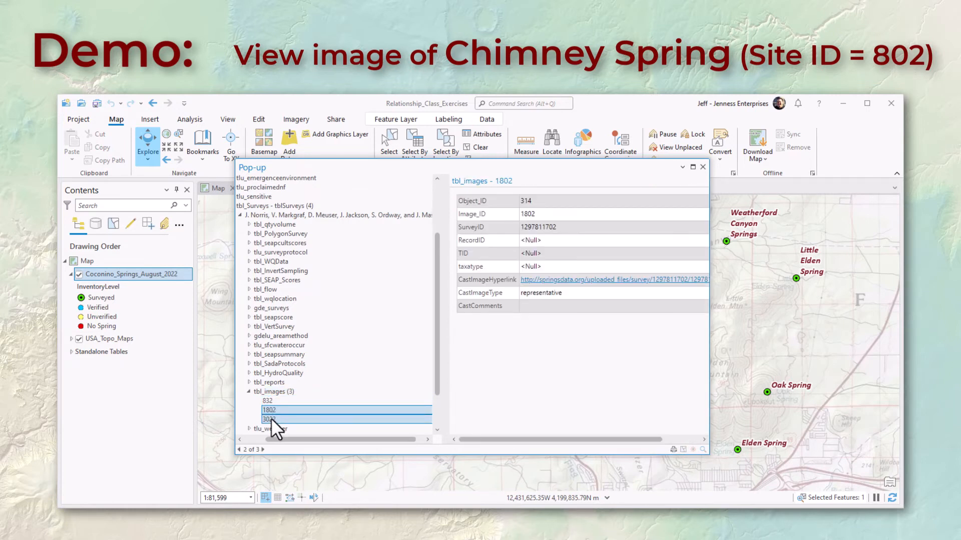
left_click(271, 418)
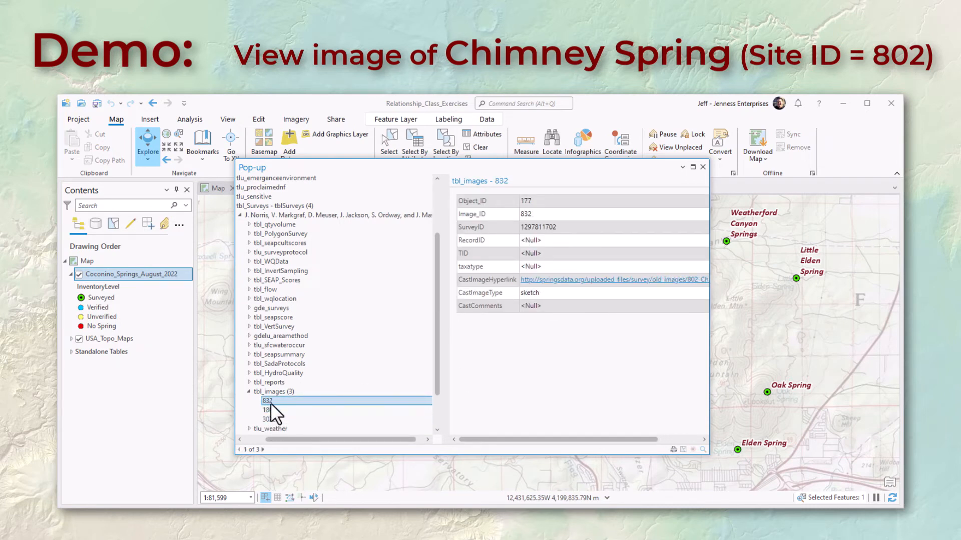
View the hyperlinked sketch of image record 832 and the representative photo of record 1802, closing each image and finally the pop-up.
left_click(569, 281)
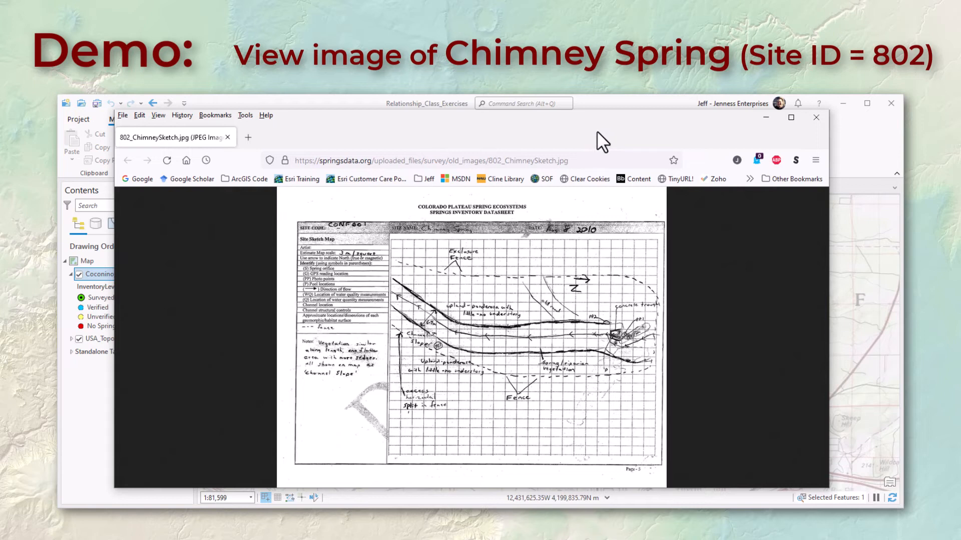
left_click(814, 119)
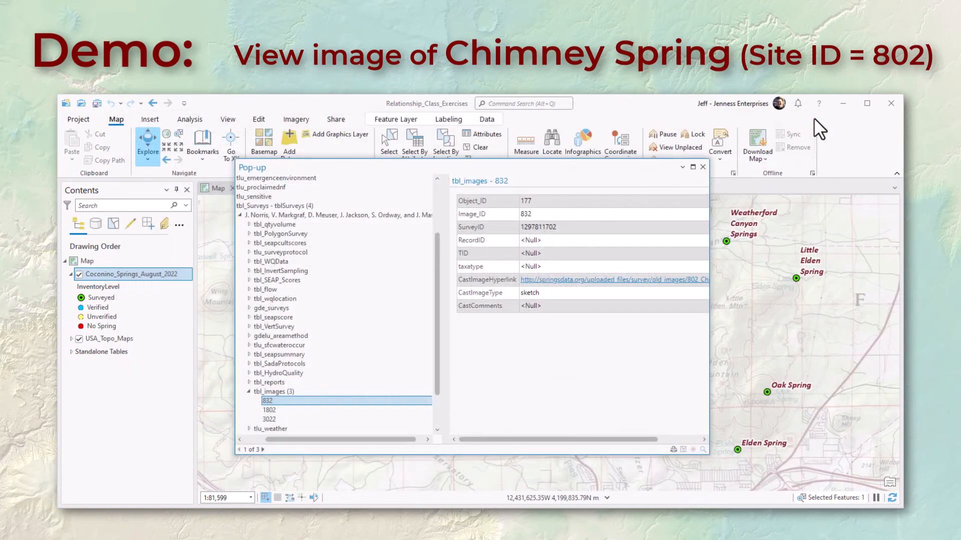
left_click(270, 409)
left_click(550, 280)
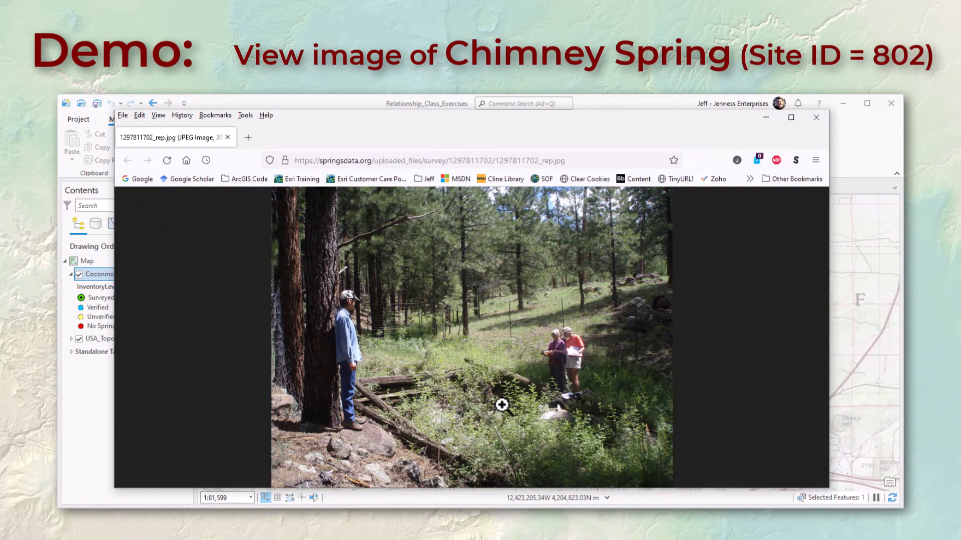
left_click(815, 118)
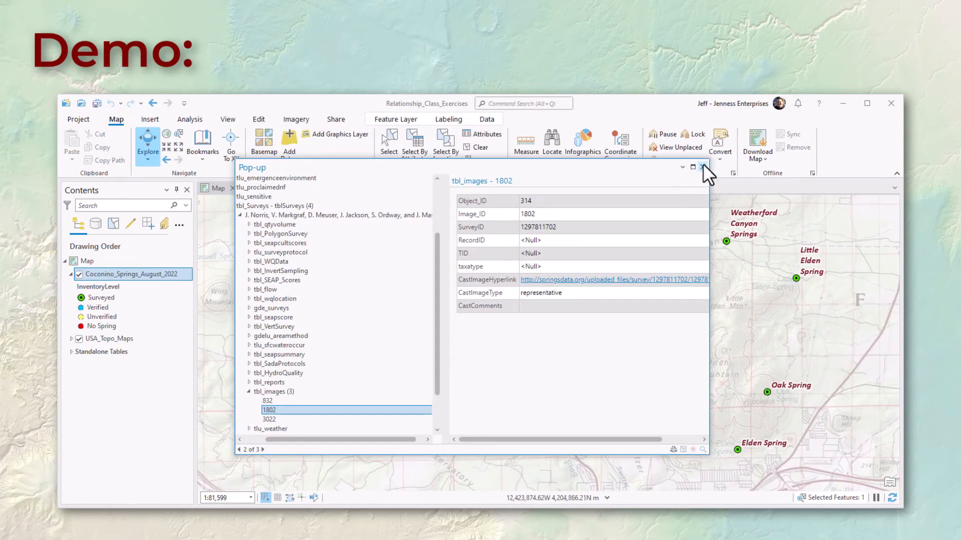
left_click(703, 167)
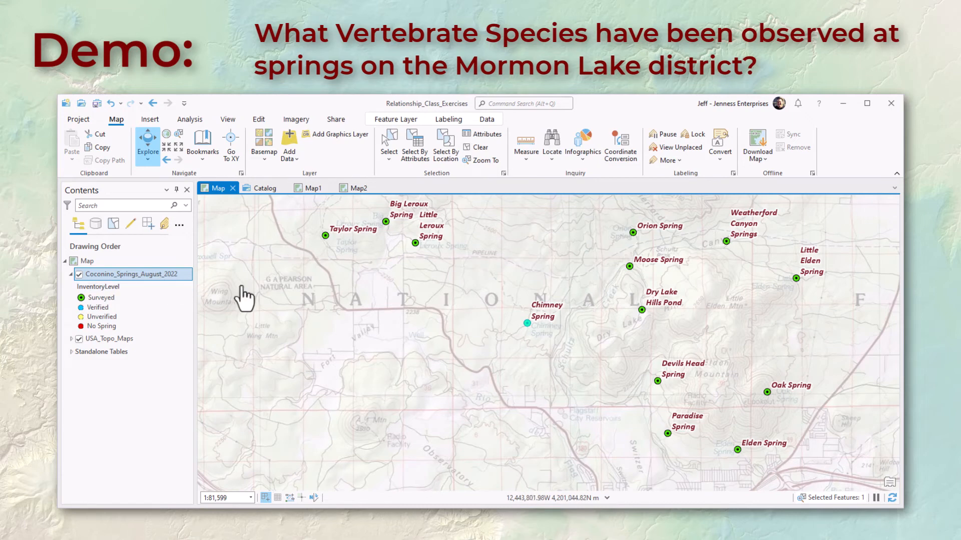
Select the springs where LandUnitDetail is equal to 'Coconino NF, Mormon Lake RD' with Select By Attributes, checking the clause as SQL.
left_click(413, 156)
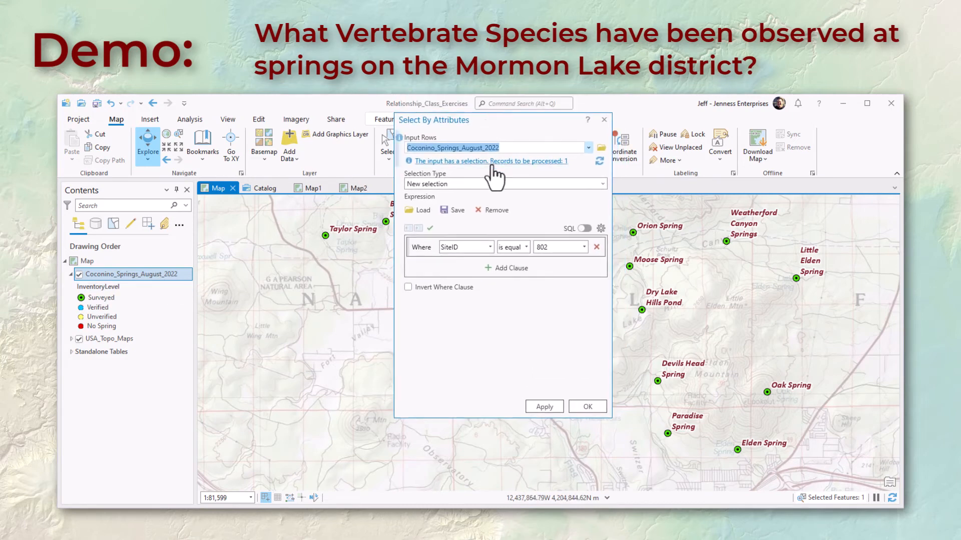
left_click(489, 246)
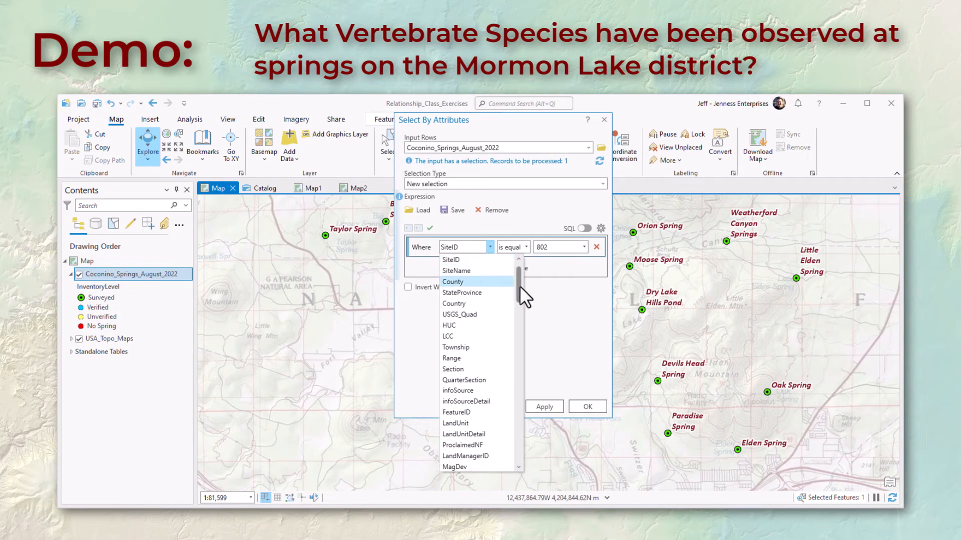
left_click(482, 434)
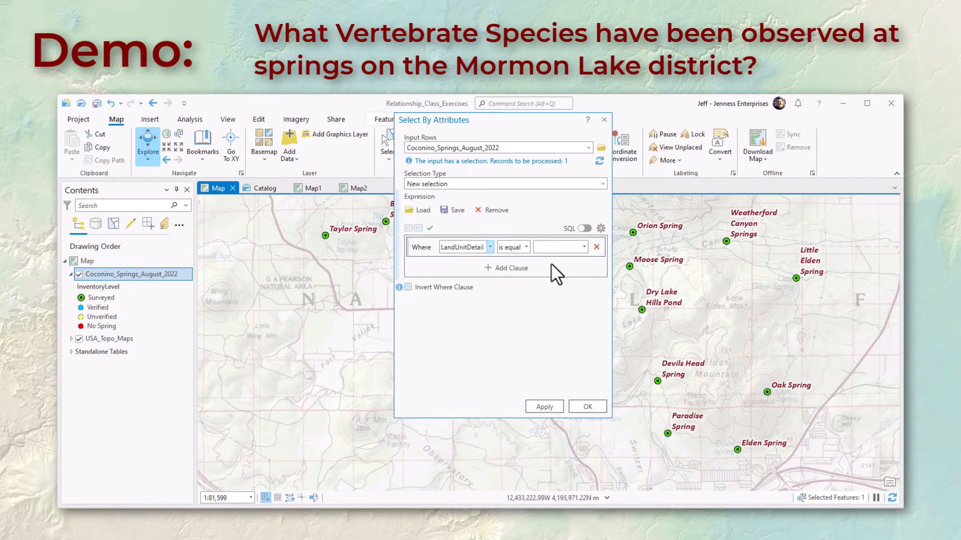
left_click(584, 246)
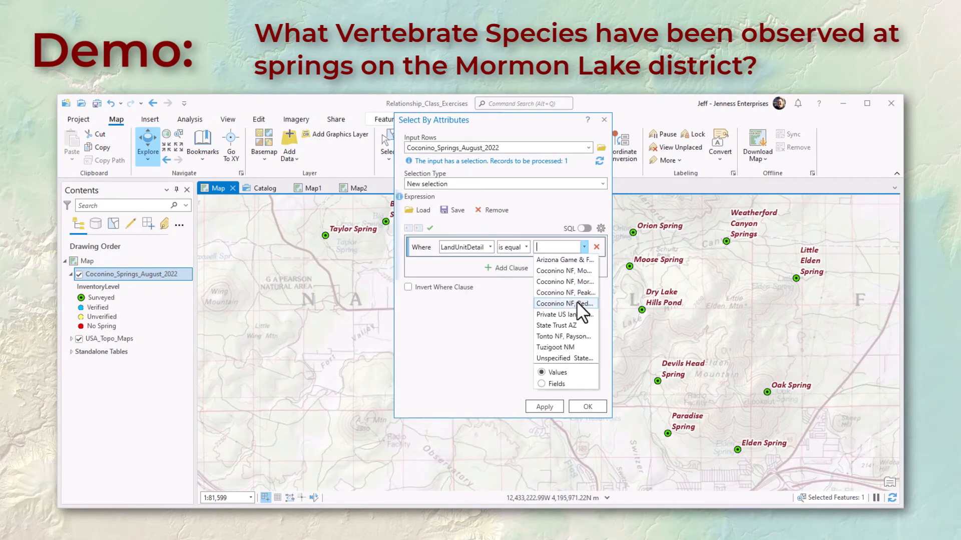
left_click(577, 282)
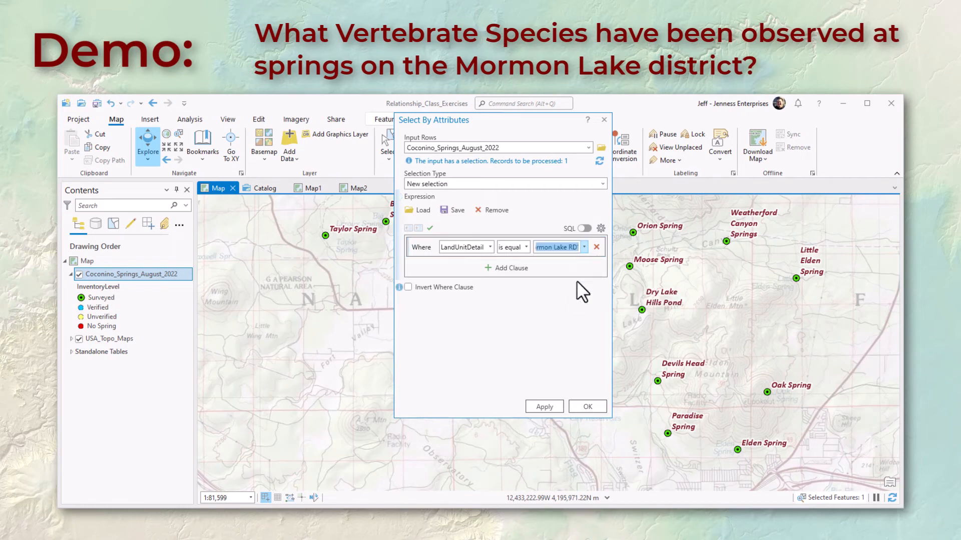
left_click(585, 229)
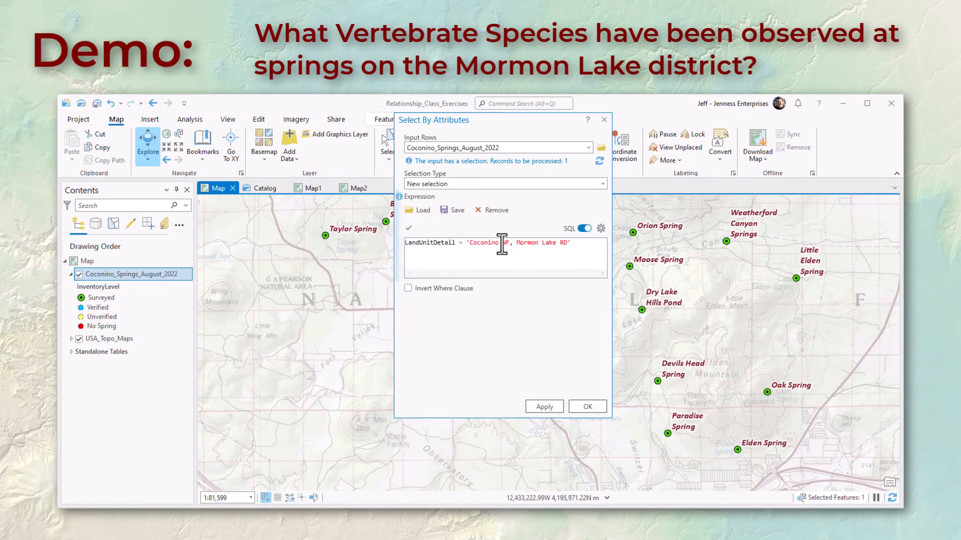
left_click(588, 405)
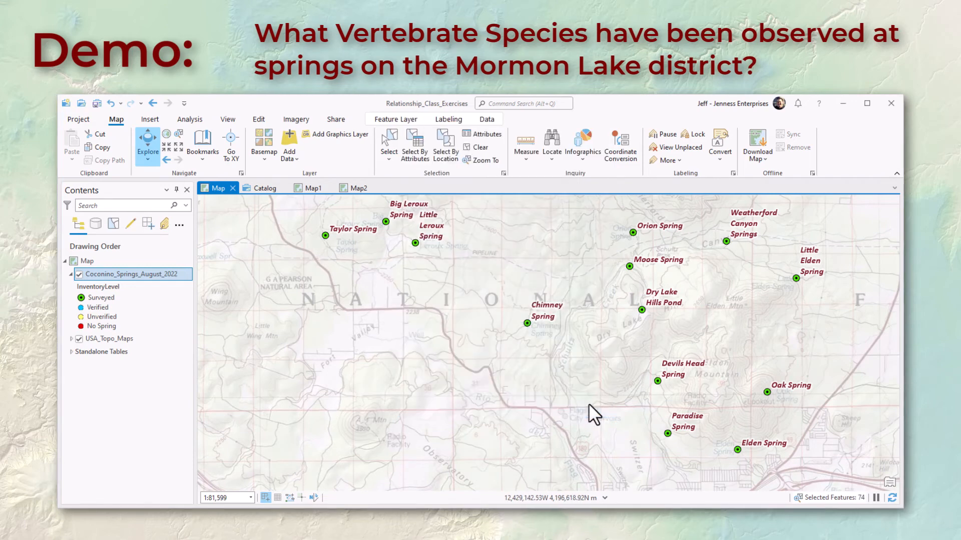
List the layers by selection and zoom the map to the selected Coconino_Springs_August_2022 features.
left_click(116, 225)
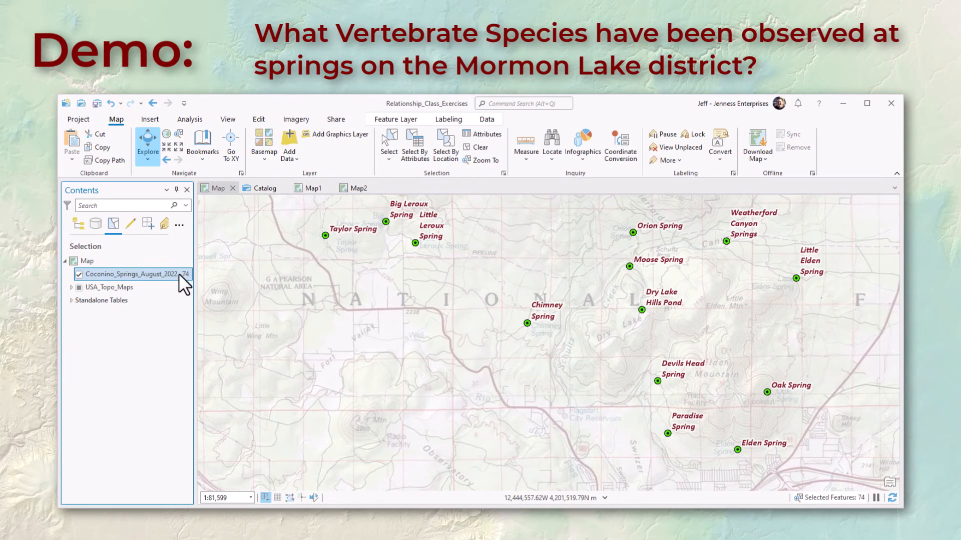
right_click(141, 275)
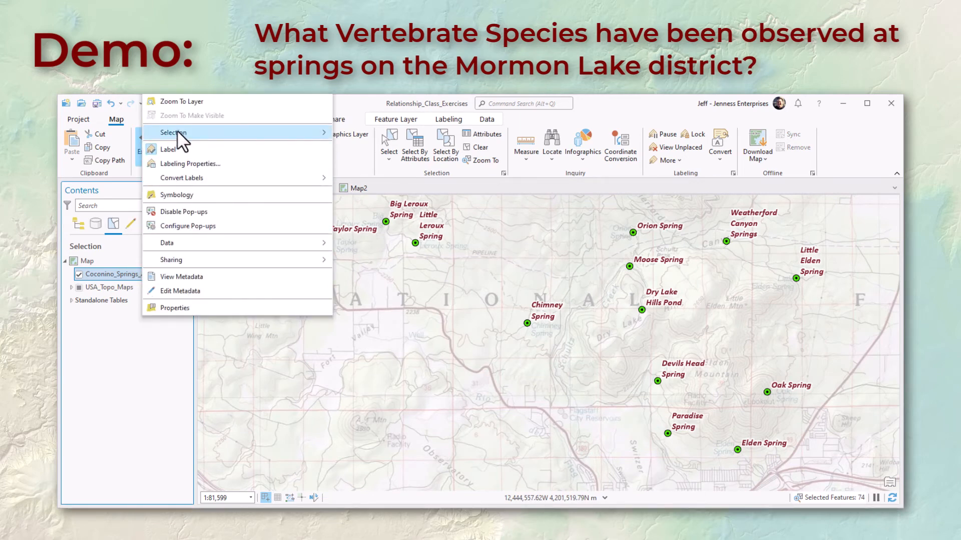
mouse_move(176, 133)
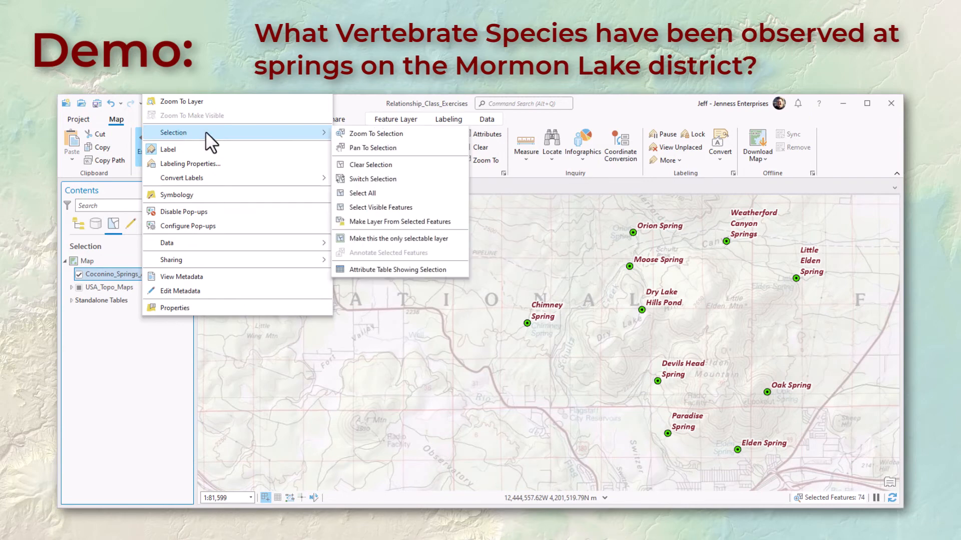
left_click(394, 133)
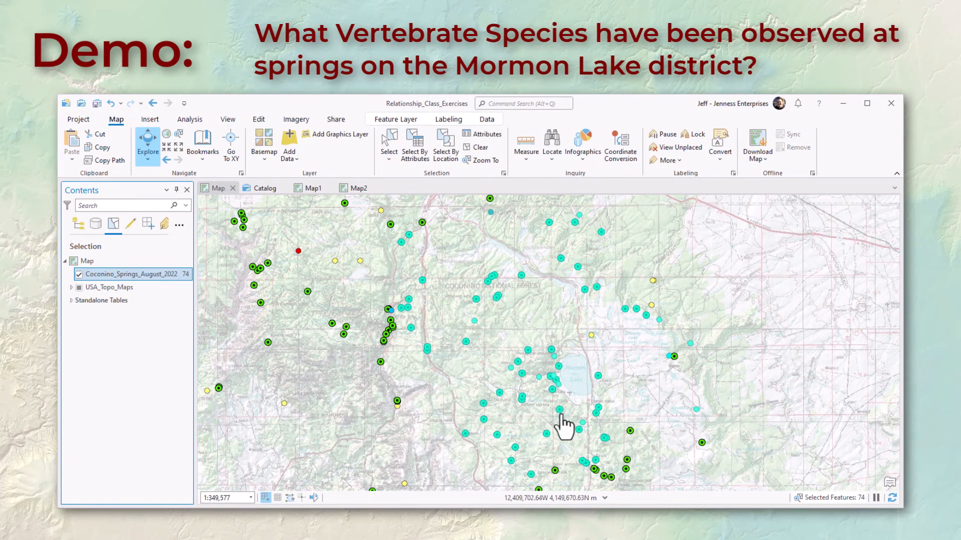
List the layers by drawing order again and open the attribute table of Coconino_Springs_August_2022.
left_click(79, 225)
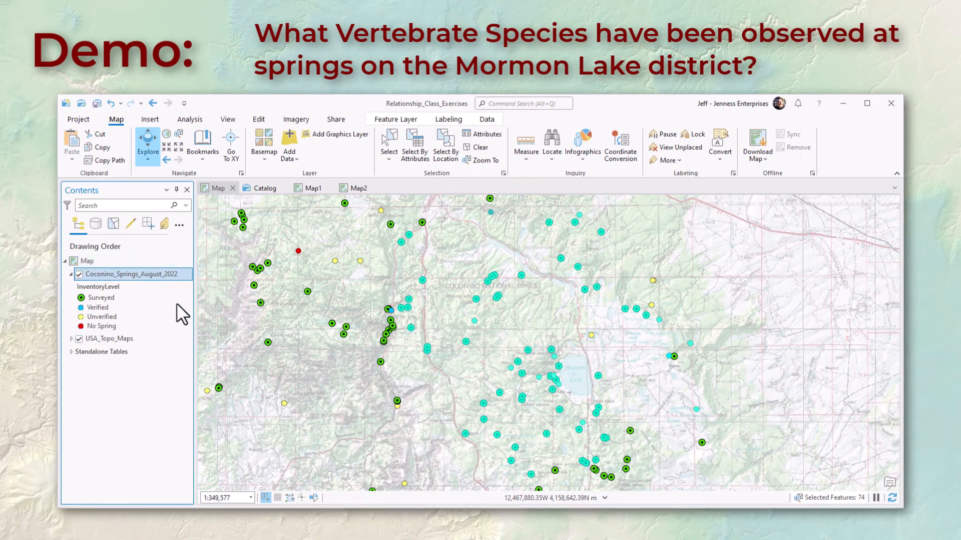
key("ctrl+t")
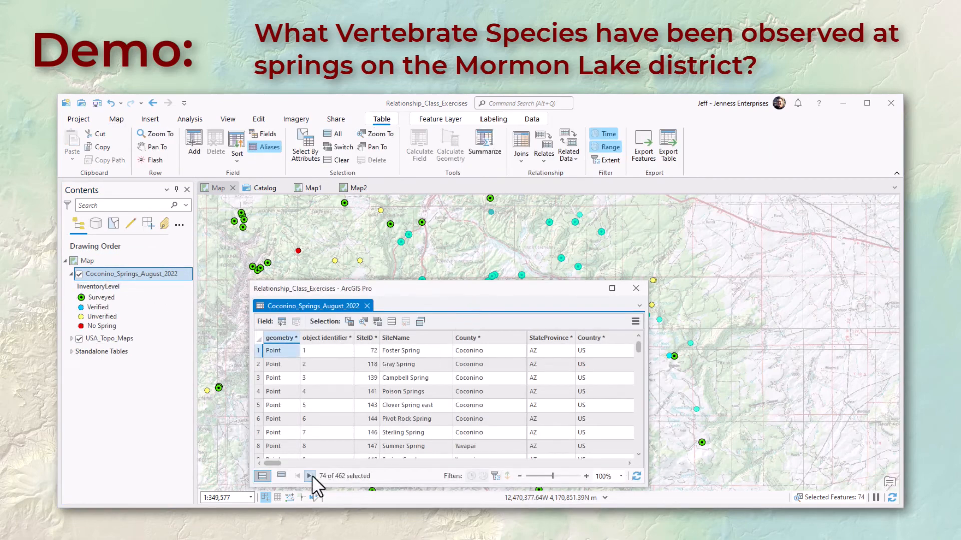
Show only the selected records of the Coconino_Springs_August_2022 table and open their related tbl_Surveys data.
left_click(281, 477)
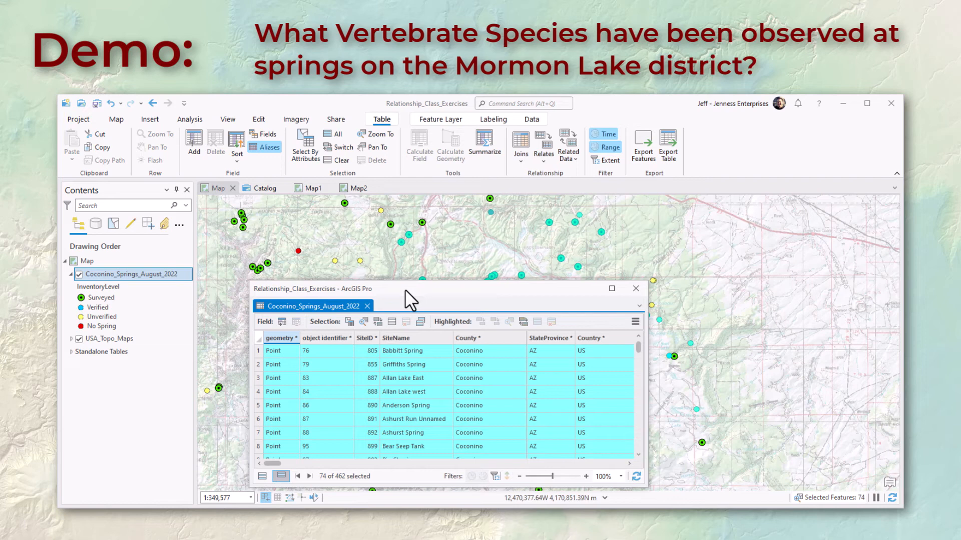
left_click(635, 322)
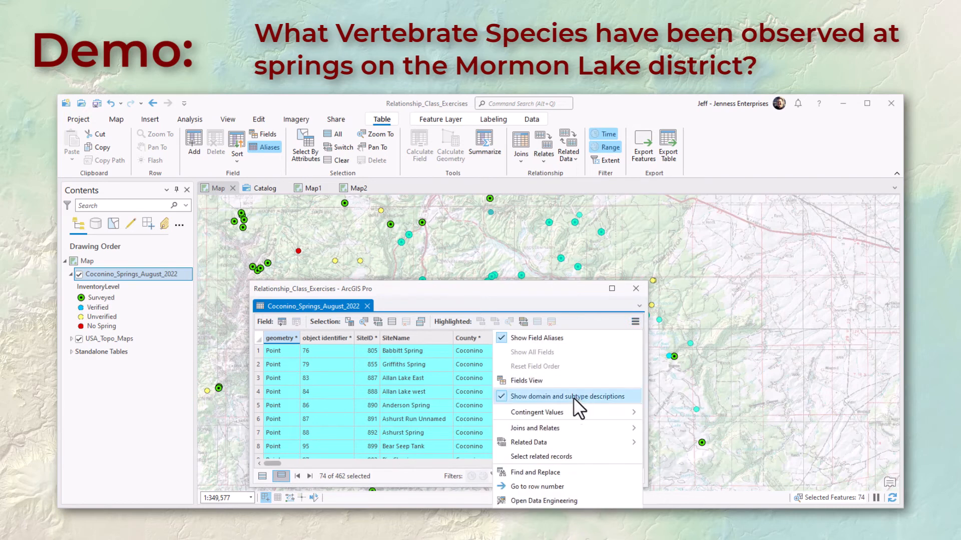
mouse_move(554, 445)
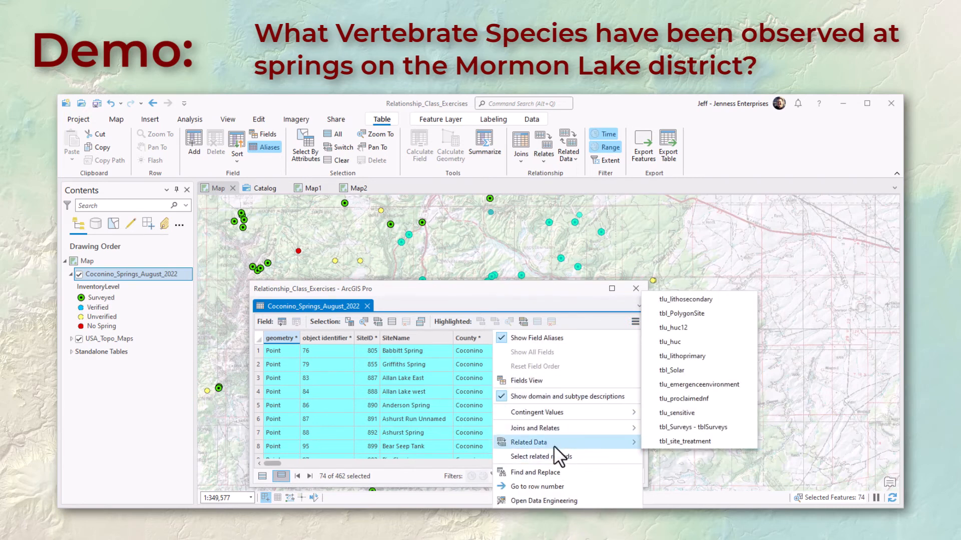
left_click(685, 425)
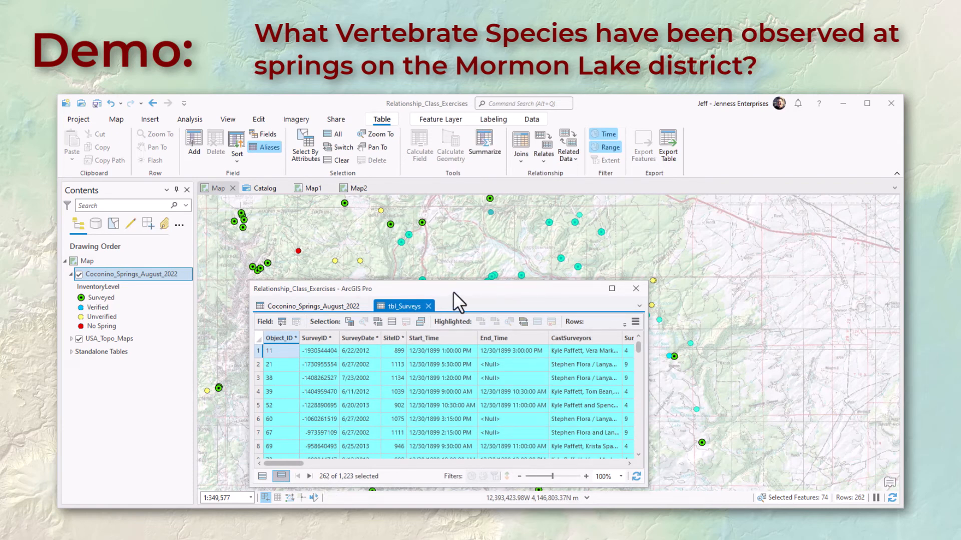
Open the tbl_VertSurvey data related to the selected tbl_Surveys records.
left_click(635, 322)
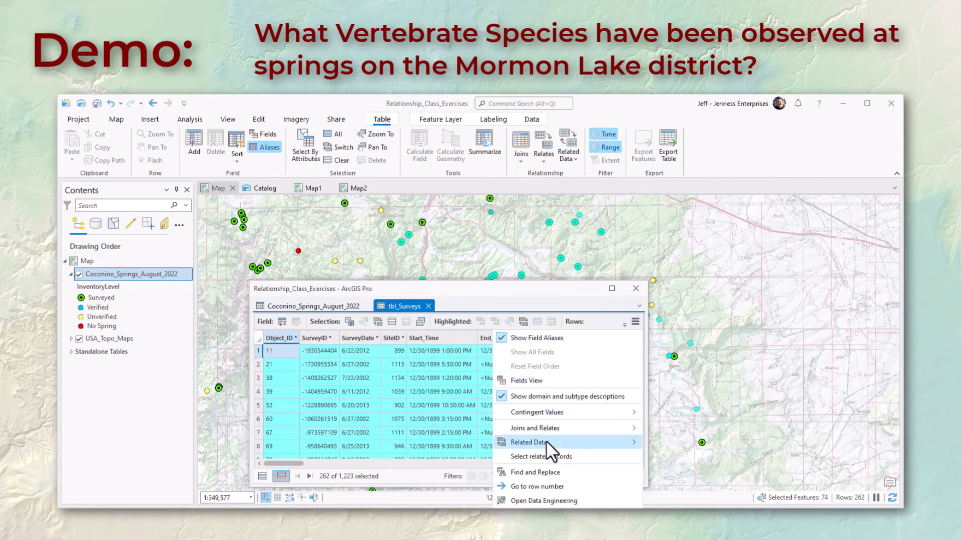
mouse_move(546, 442)
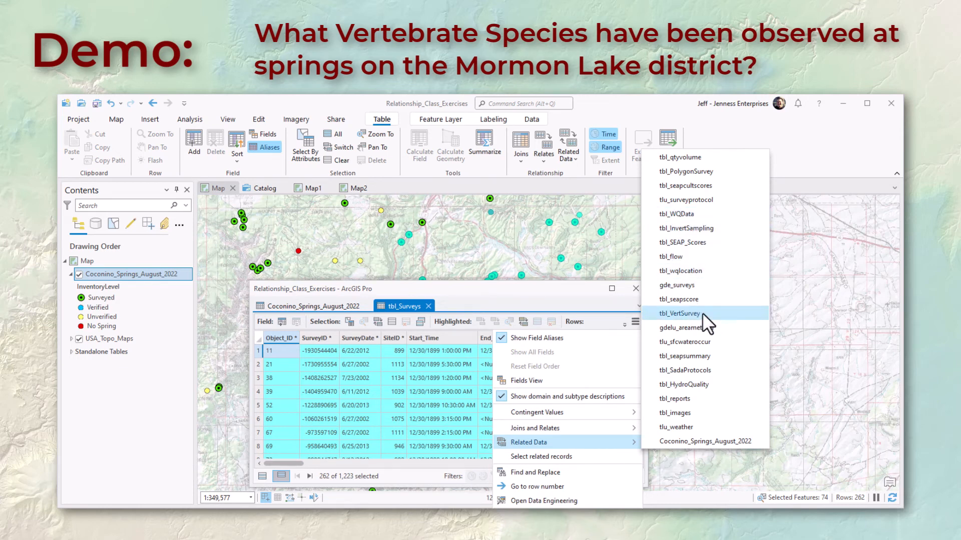
left_click(619, 117)
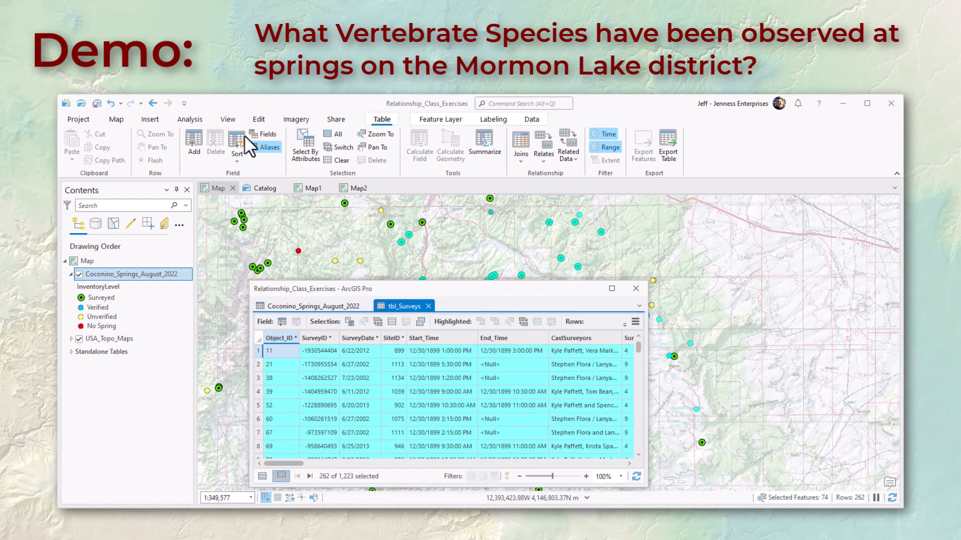
left_click(116, 120)
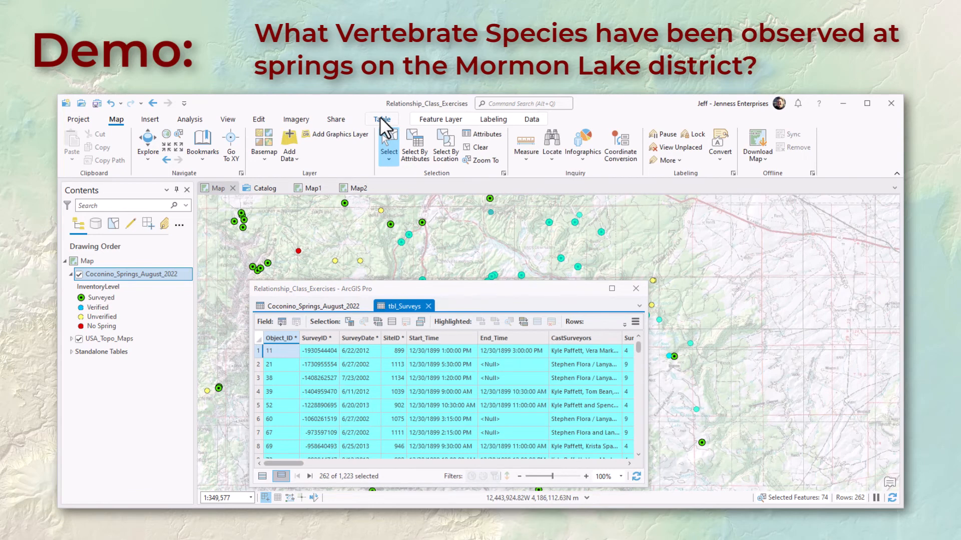
left_click(382, 120)
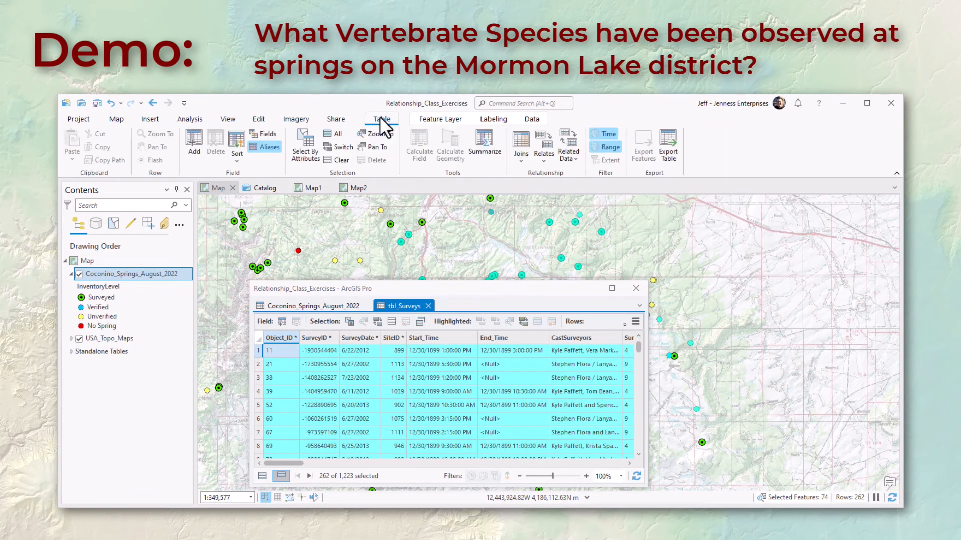
left_click(569, 146)
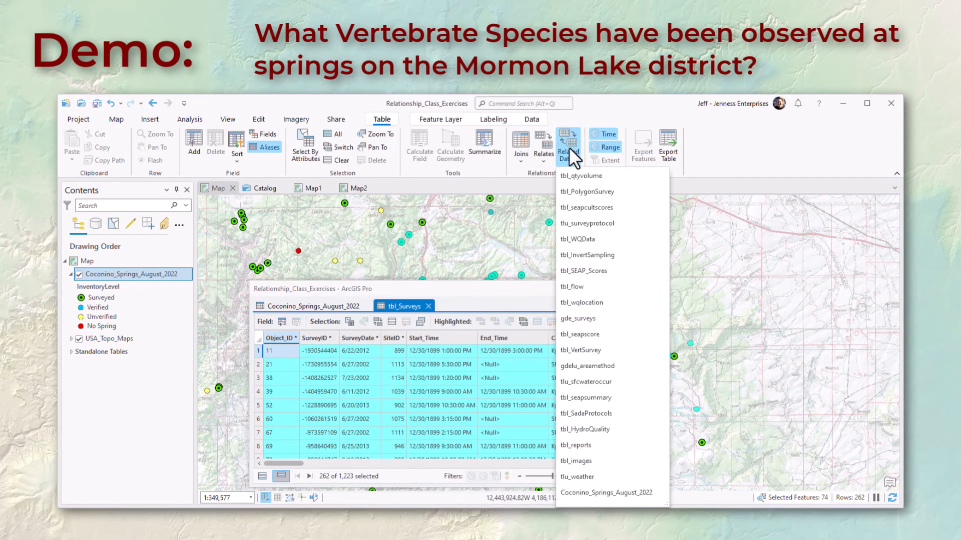
left_click(570, 351)
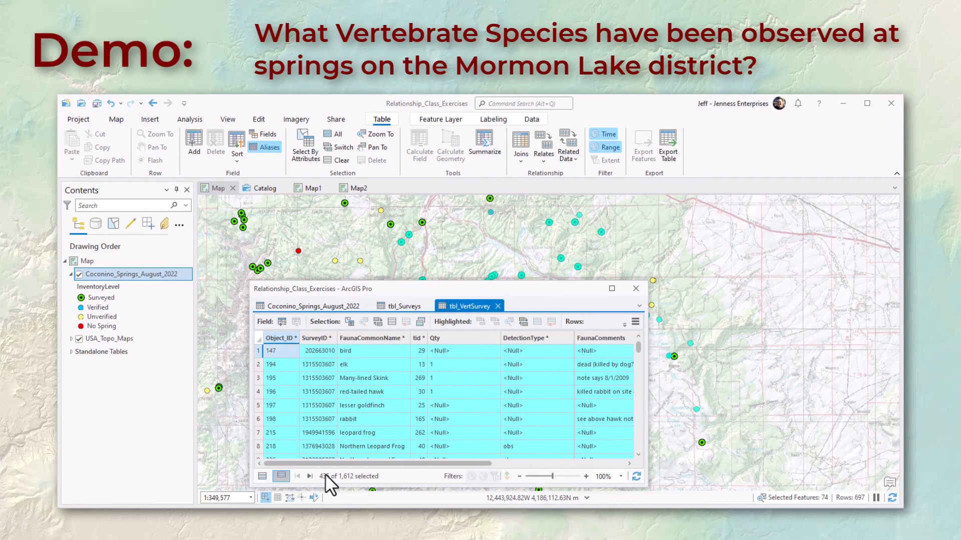
Open the tlu_TaxaVert data related to the selected tbl_VertSurvey records and move the table window higher over the map.
left_click(635, 322)
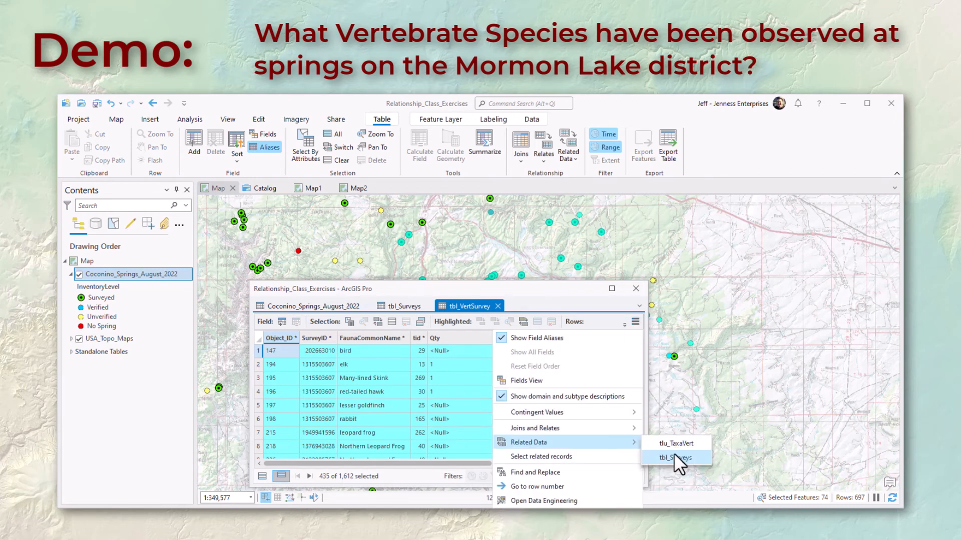
left_click(677, 443)
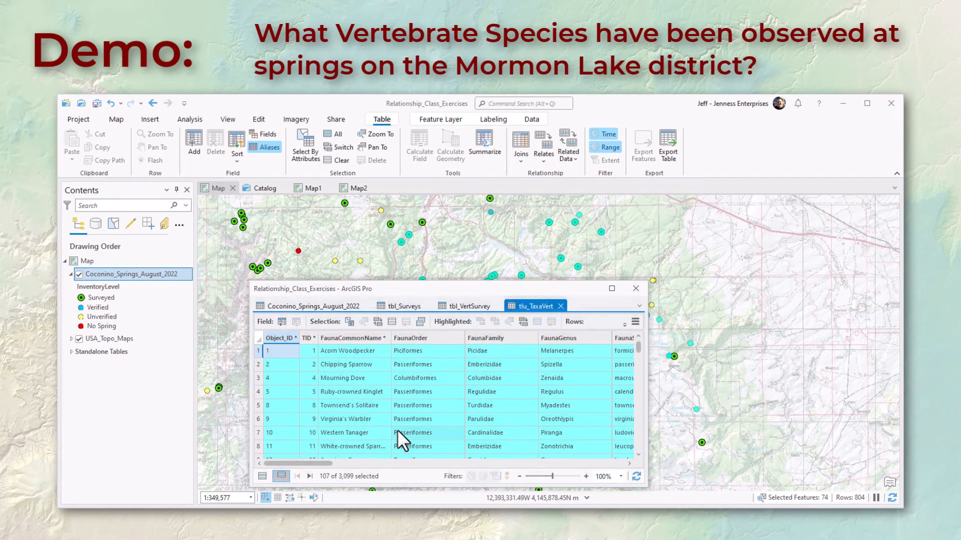
left_click_drag(619, 301, 604, 210)
left_click(620, 230)
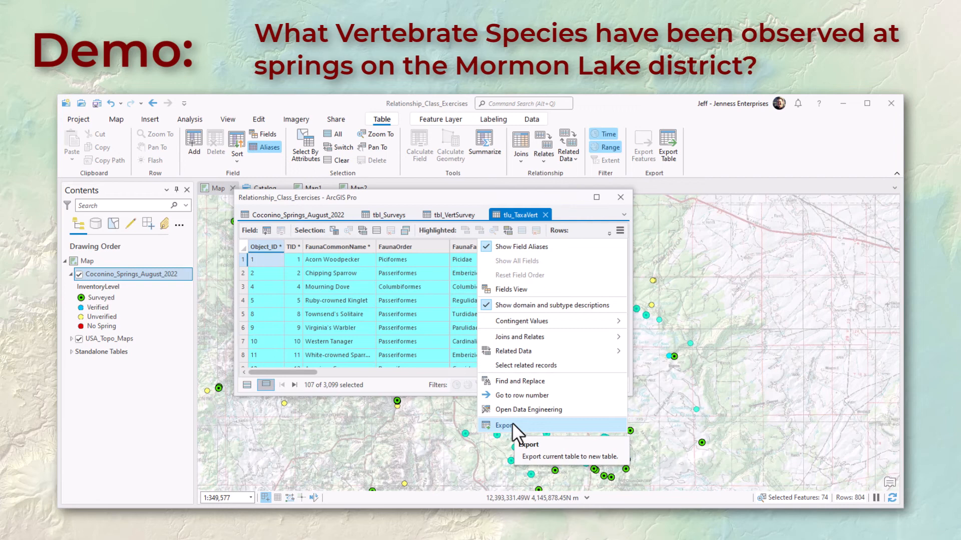
left_click(490, 196)
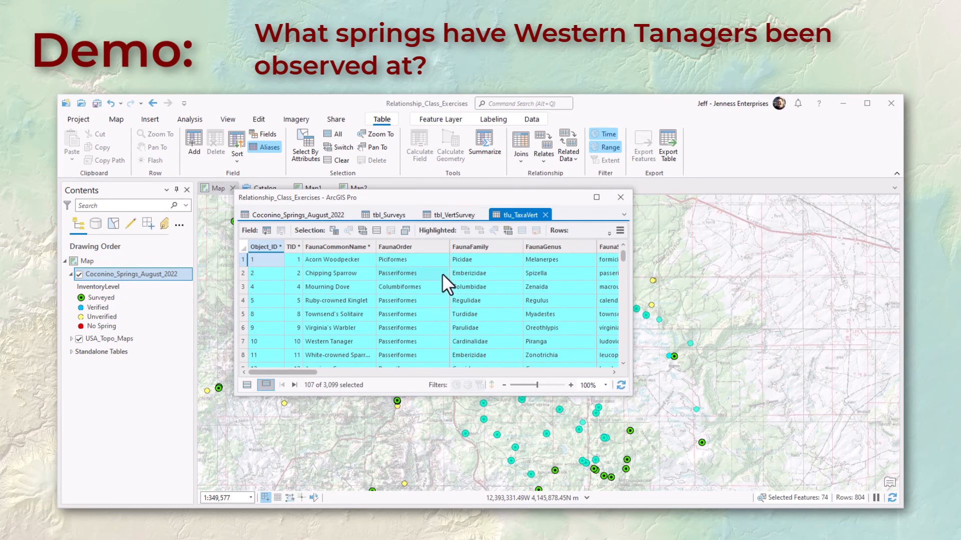
Reduce the tlu_TaxaVert selection to the Western Tanager record and open its related tbl_VertSurvey data.
left_click(241, 344)
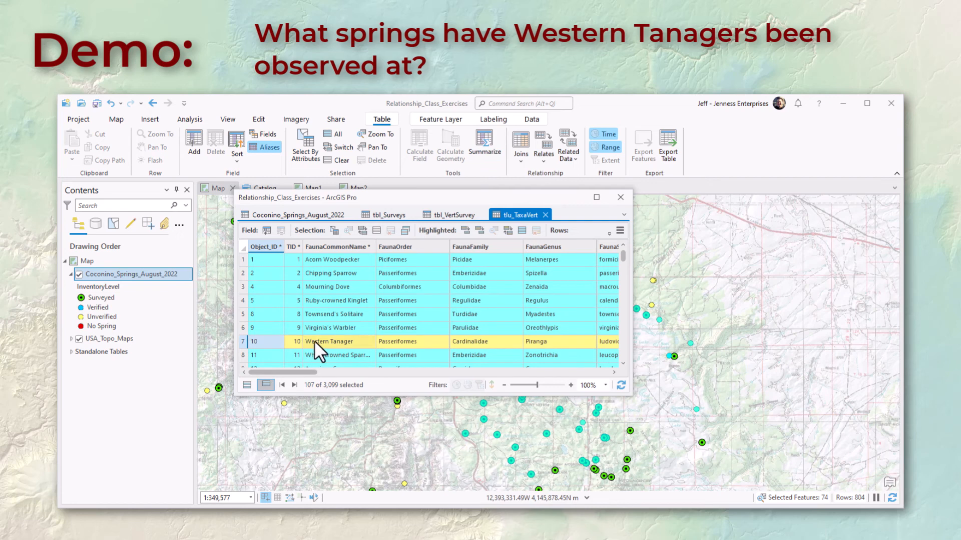
left_click(480, 230)
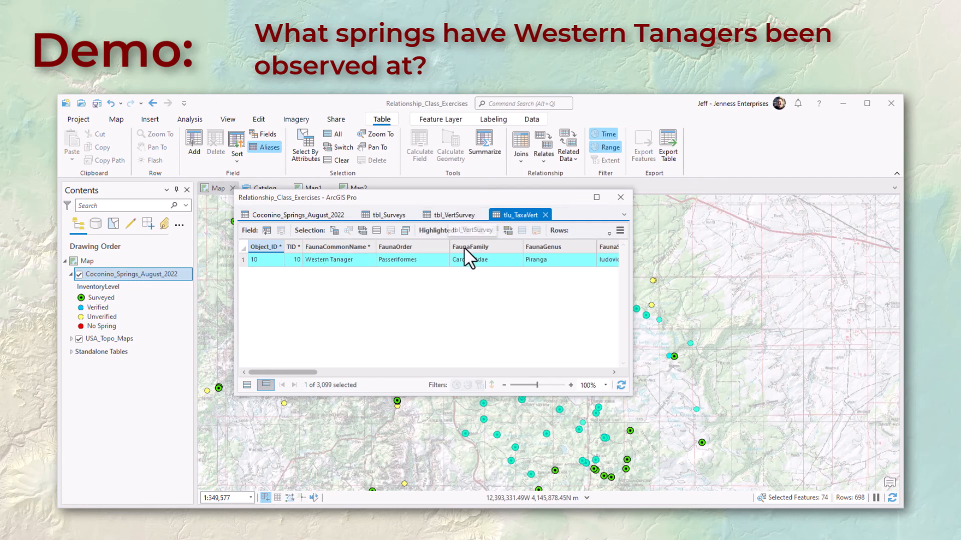
left_click(619, 229)
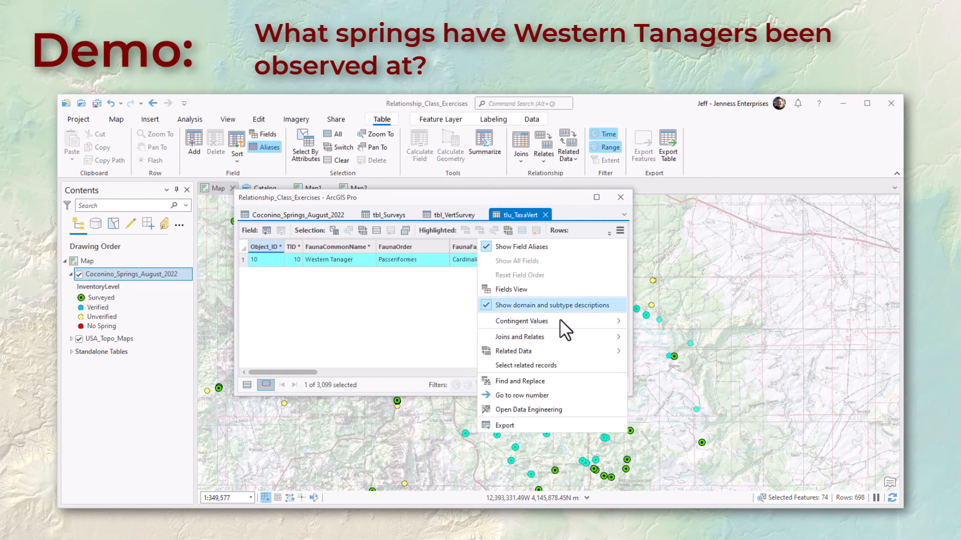
mouse_move(576, 350)
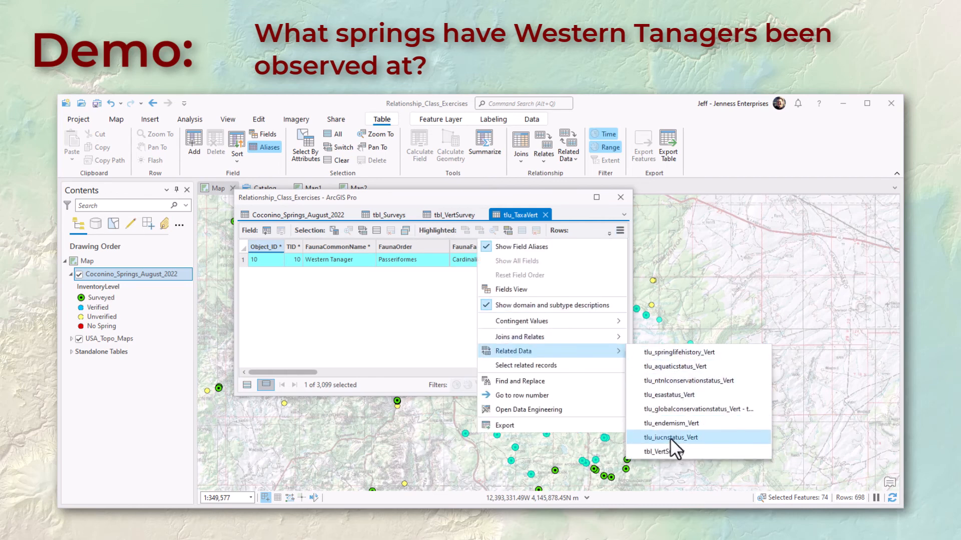
left_click(674, 451)
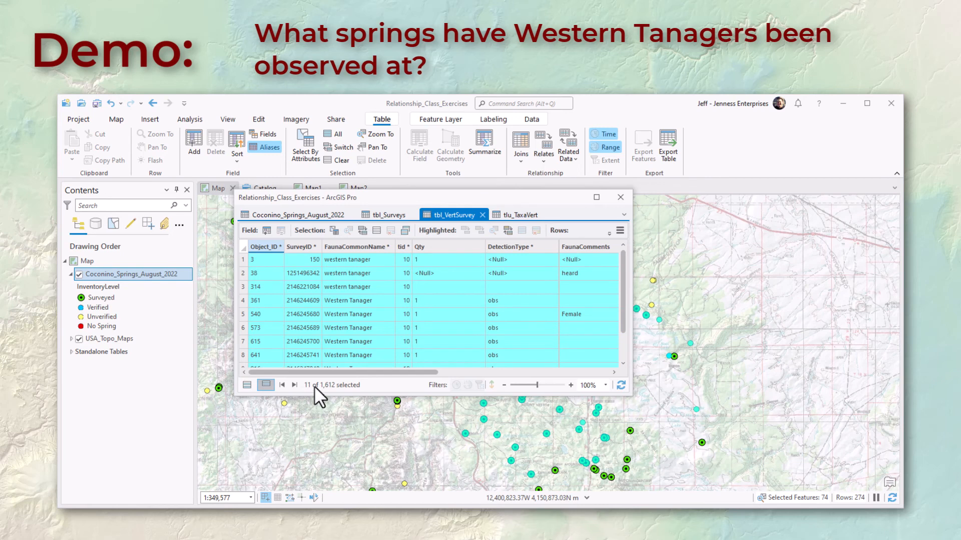
Open the tbl_Surveys data related to the Western Tanager observations, and from those surveys the related Coconino_Springs_August_2022 records.
left_click(620, 229)
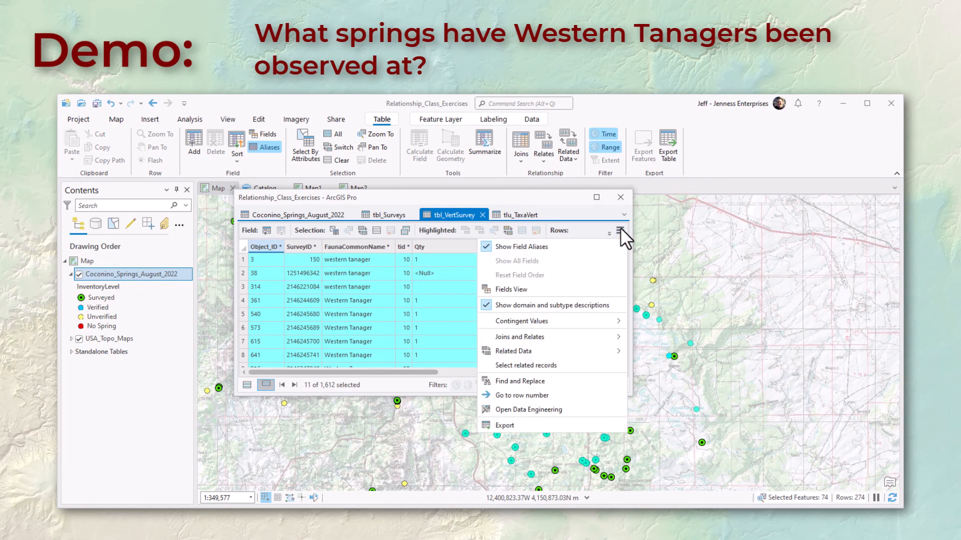
mouse_move(547, 351)
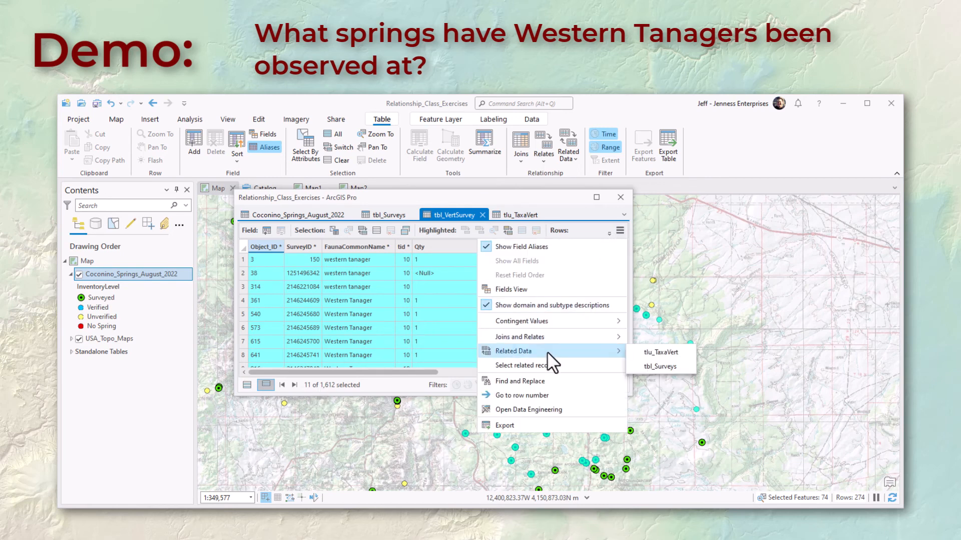
left_click(659, 364)
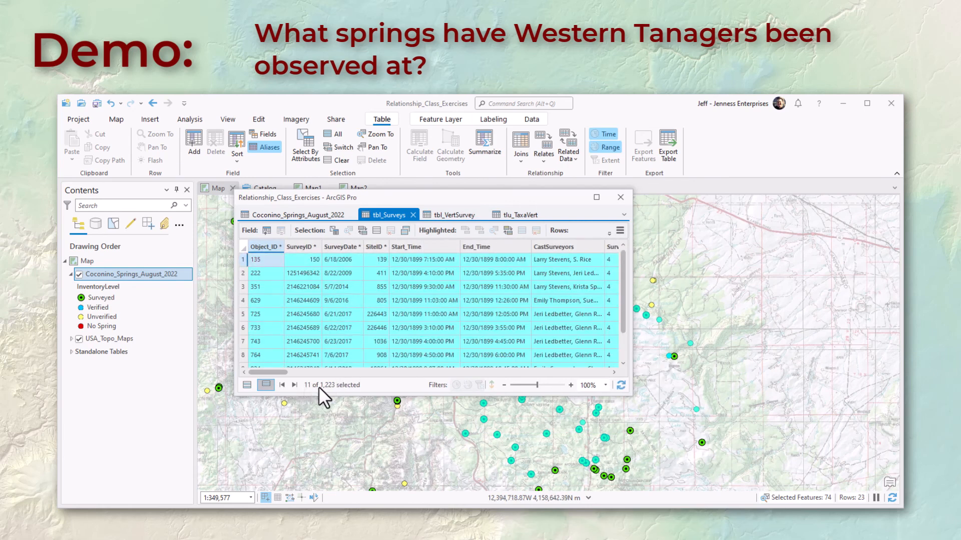
left_click(620, 230)
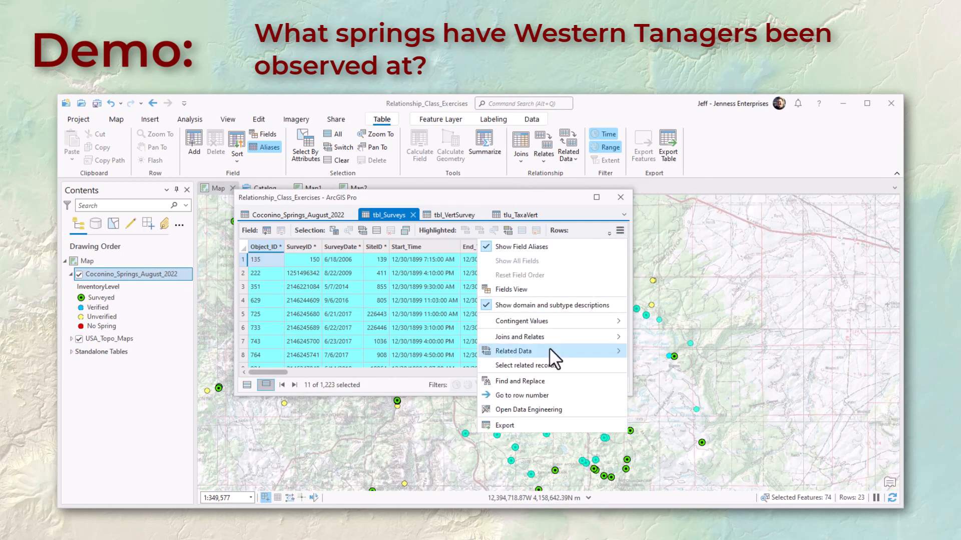
mouse_move(548, 349)
left_click(665, 350)
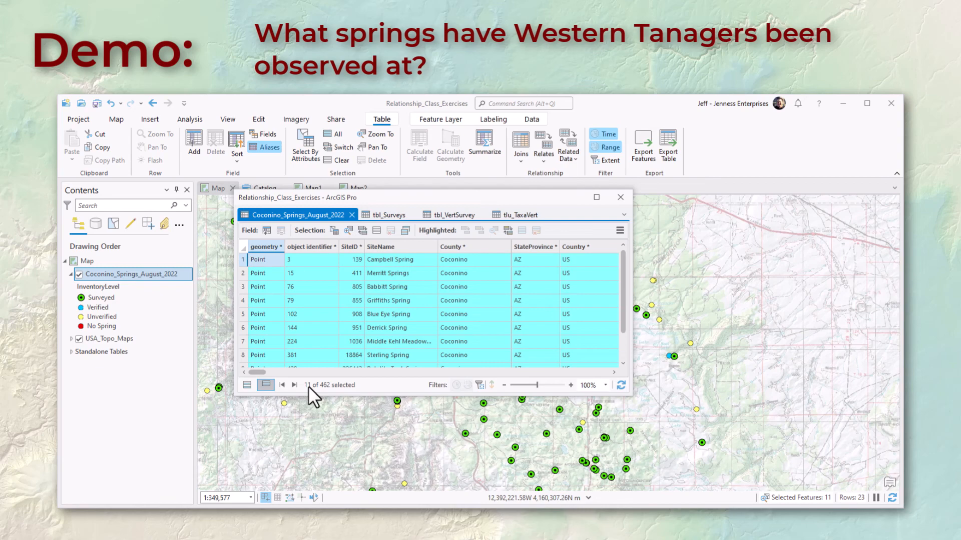
Close the attribute table window and zoom the map to the selected Coconino_Springs_August_2022 features.
left_click(620, 197)
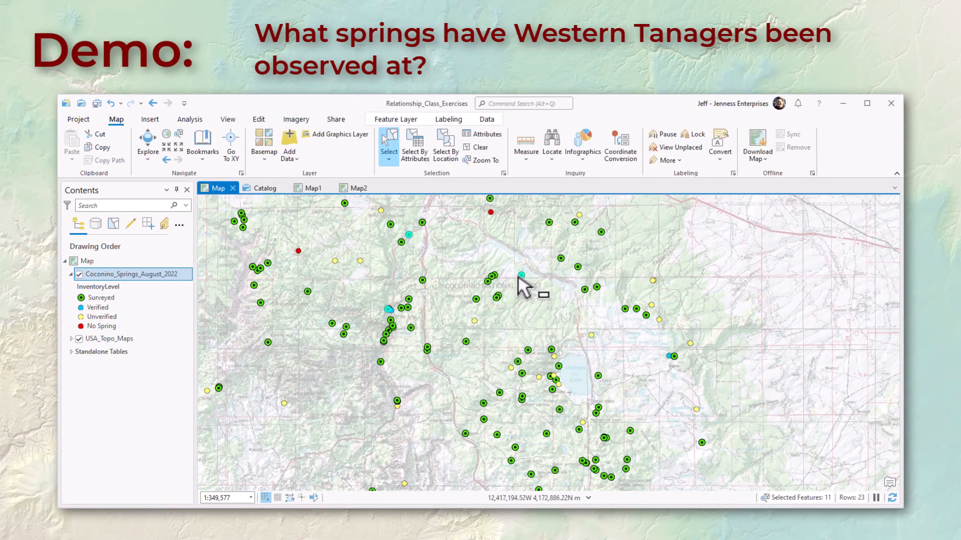
right_click(152, 274)
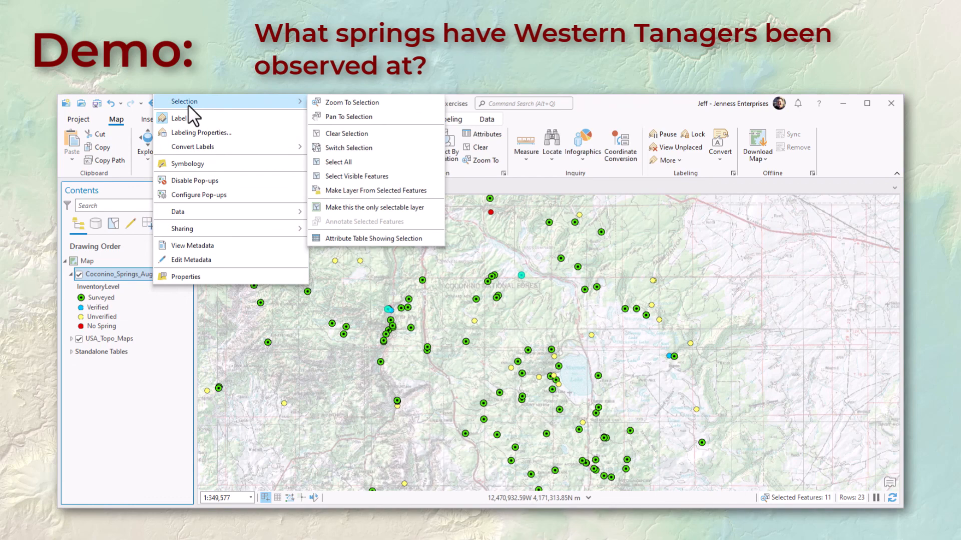
left_click(328, 102)
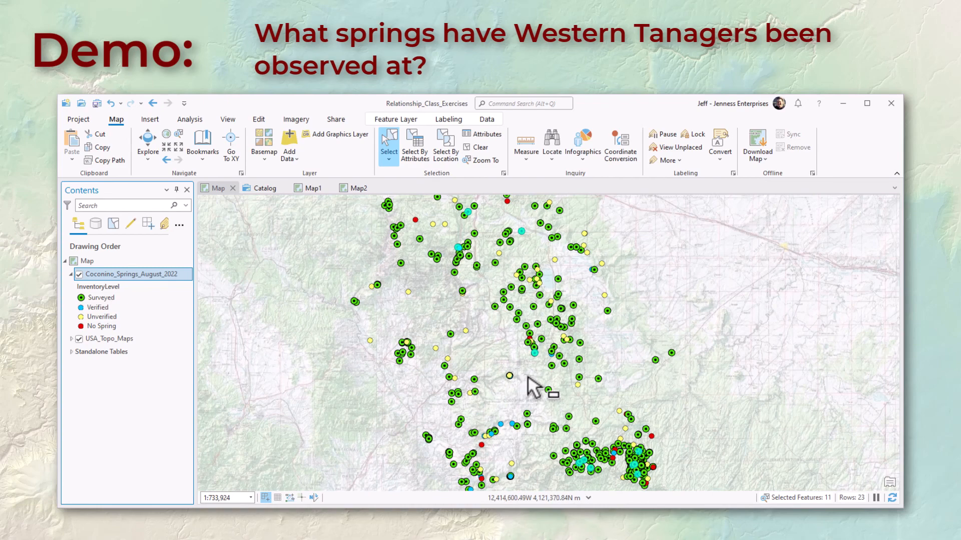
Make a layer from the selected Coconino_Springs_August_2022 features and turn off the original springs layer.
right_click(178, 274)
mouse_move(210, 234)
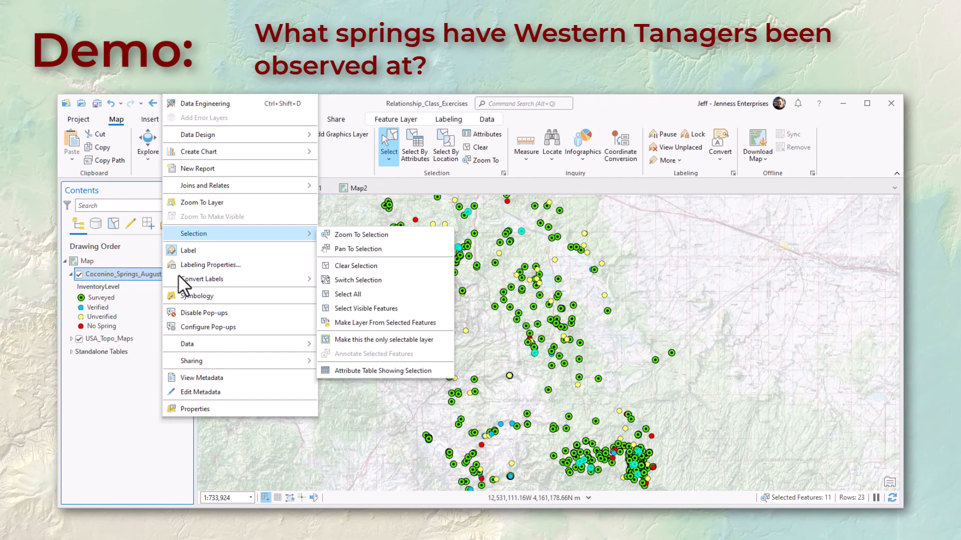
left_click(442, 322)
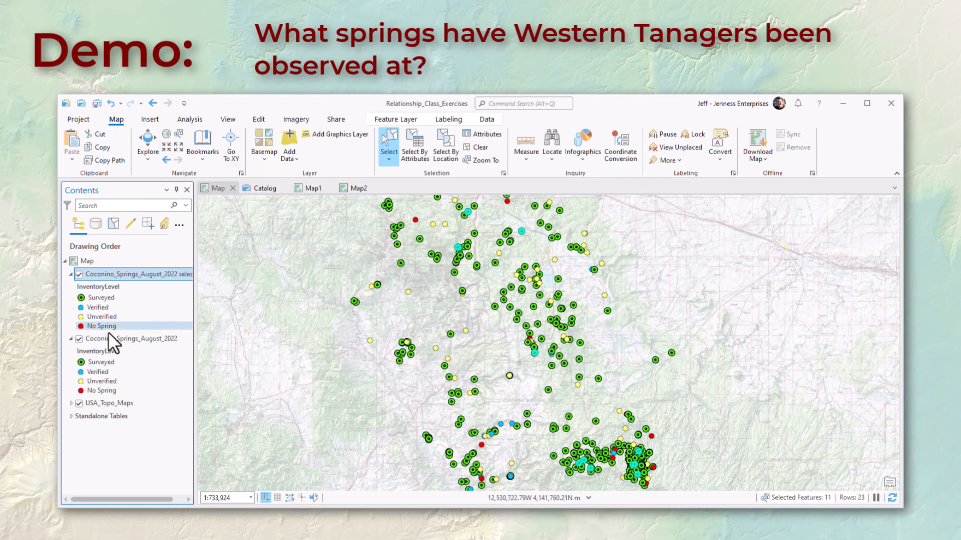
left_click(79, 339)
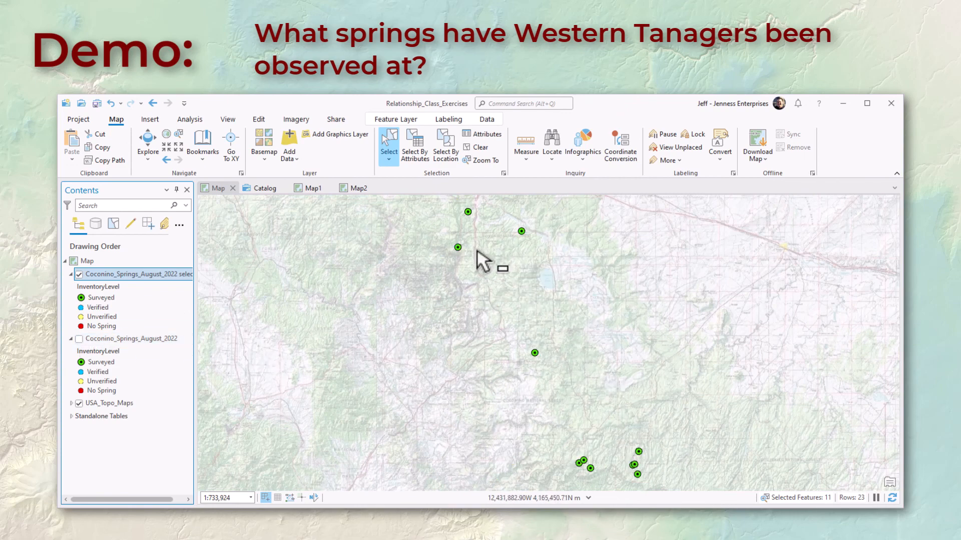
Change the Coconino_Springs_August_2022 selection layer's symbology to Single Symbol using the Bird Silhouette point symbol.
double_click(173, 276)
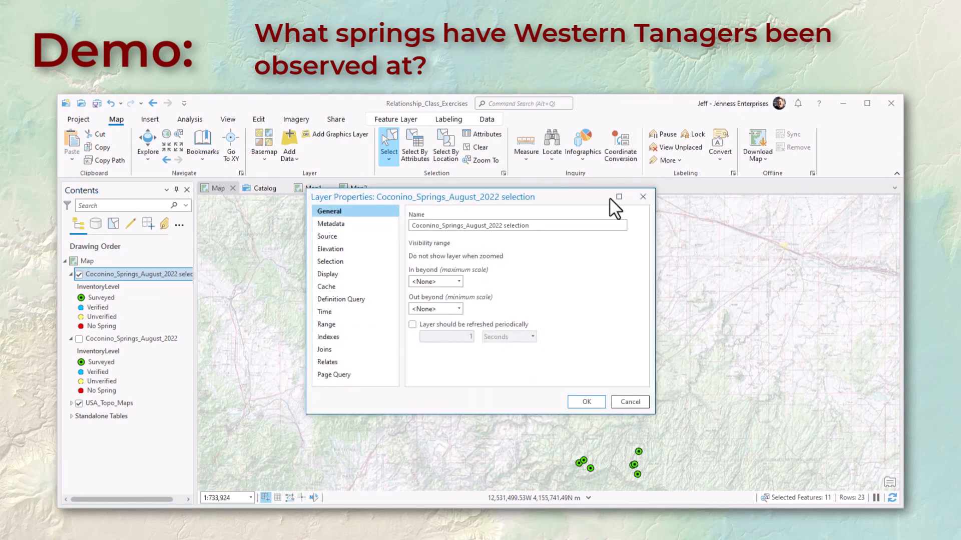
left_click(642, 197)
right_click(173, 275)
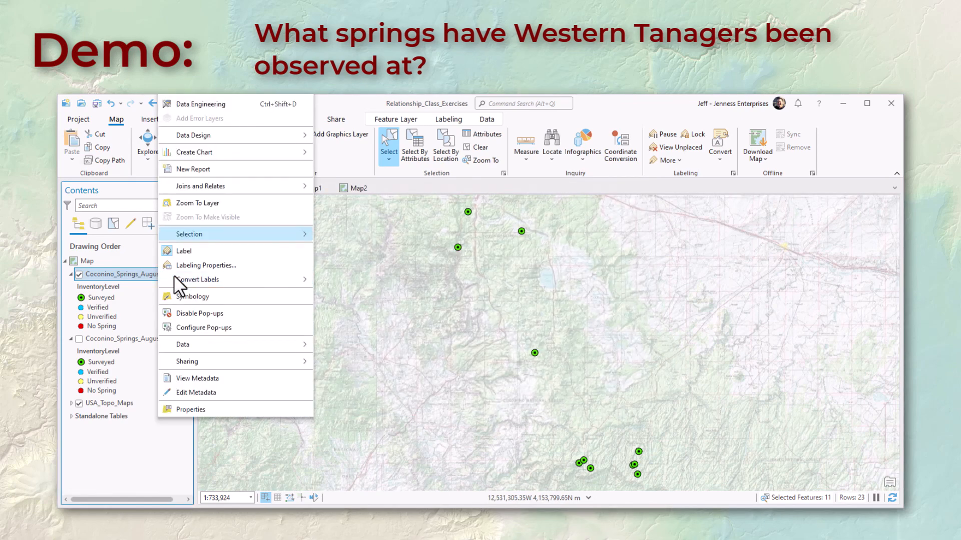
left_click(199, 296)
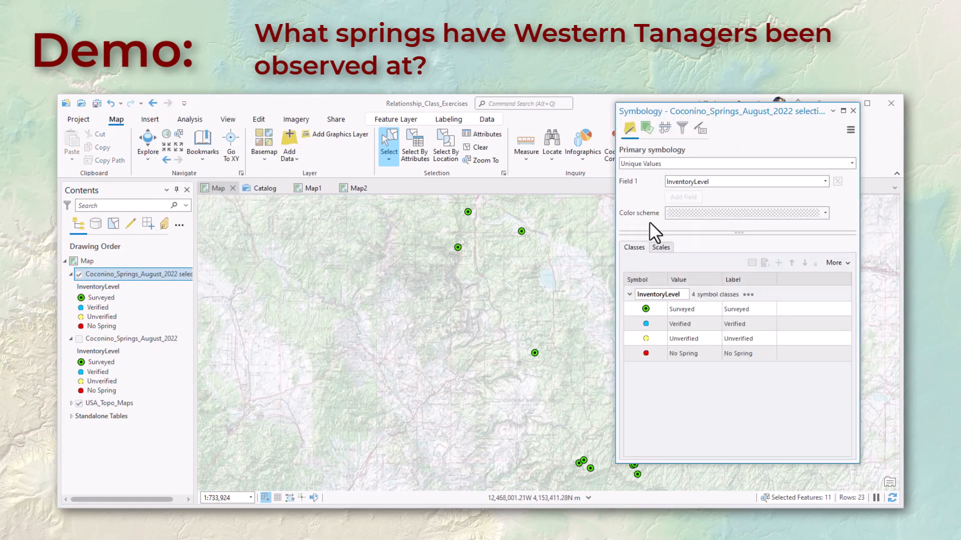
left_click(744, 163)
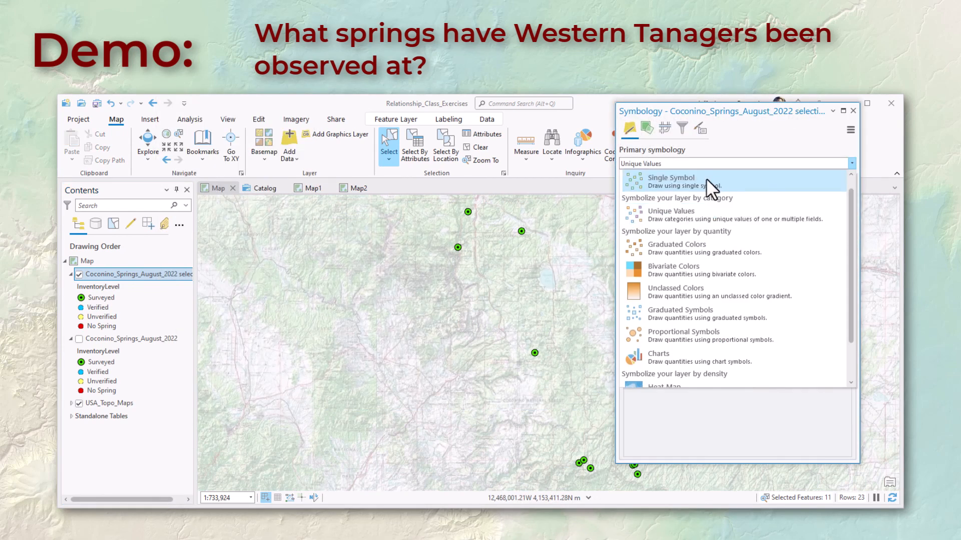
left_click(707, 180)
left_click(673, 180)
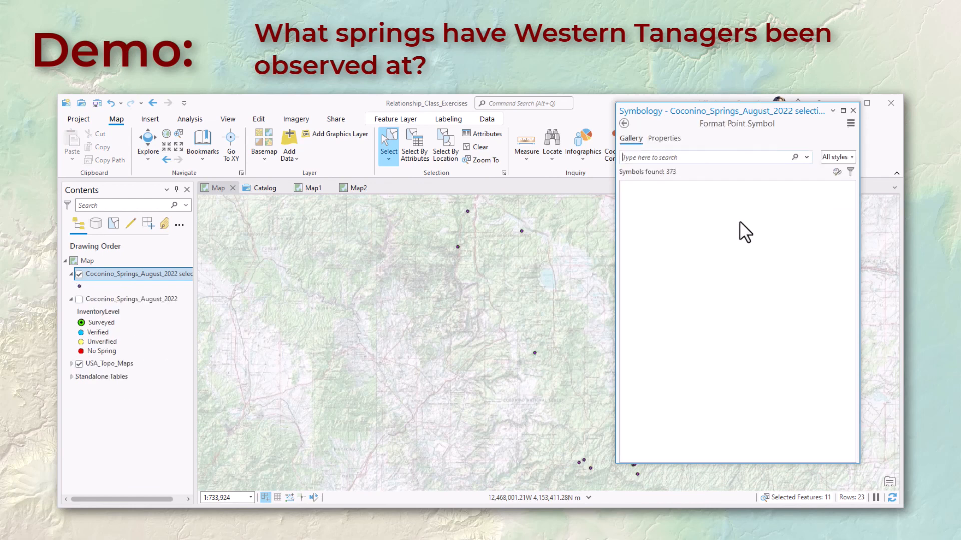
left_click(639, 220)
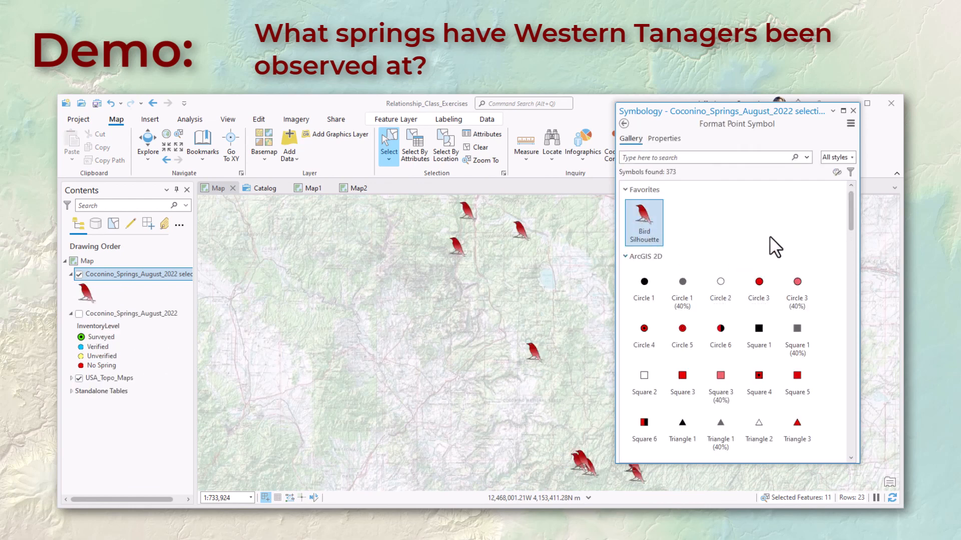
left_click(854, 111)
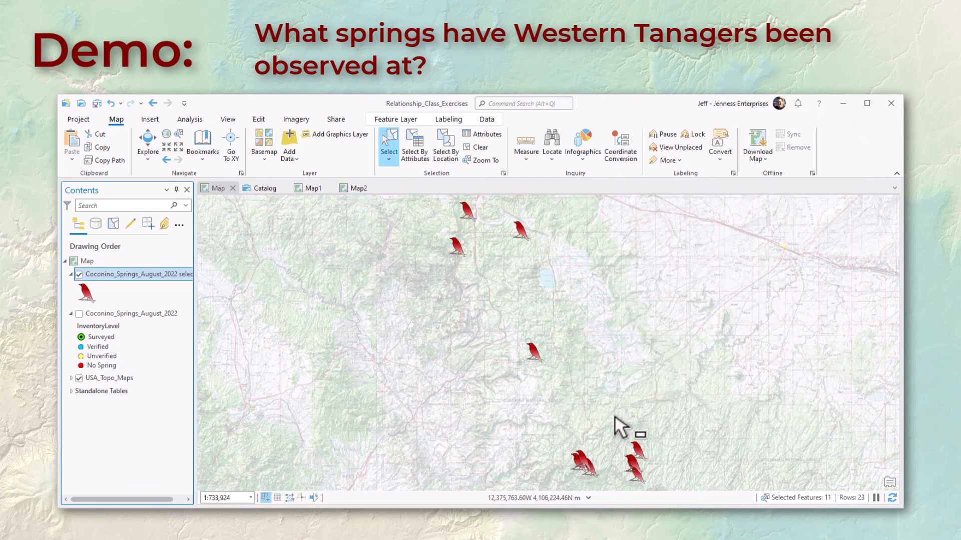